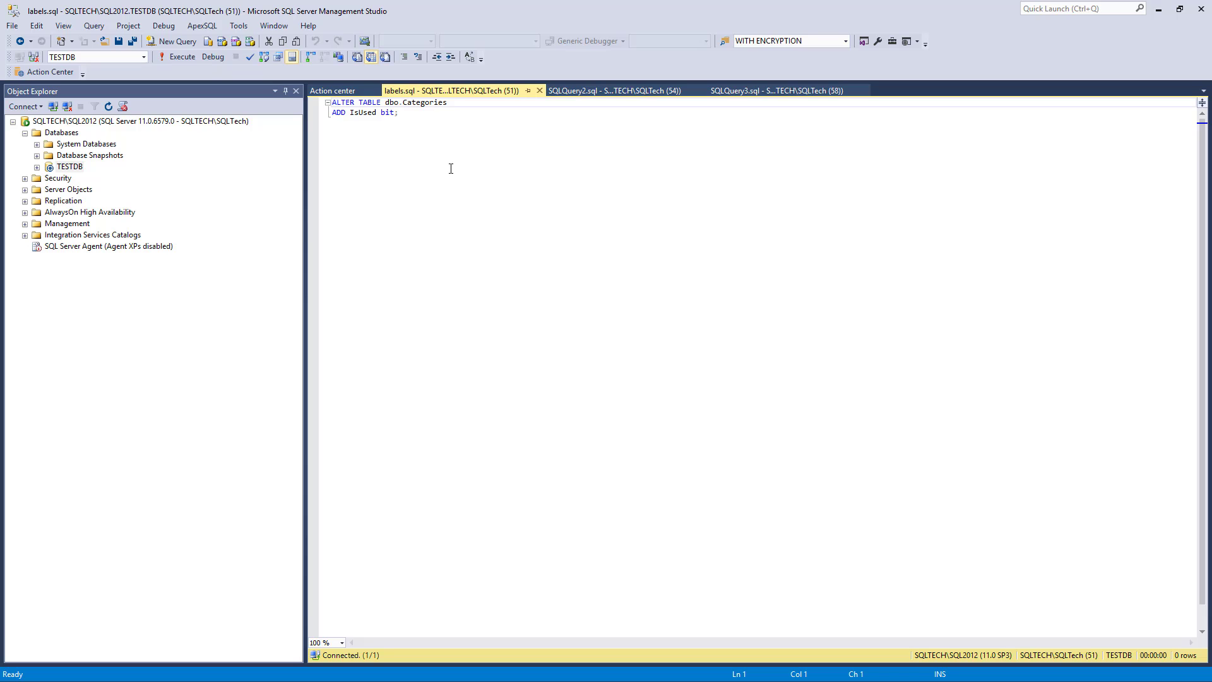
- Run the labels.sql statement adding the IsUsed bit column to dbo.Categories, and commit the pending table change to the repository
{"action": "left_click_drag", "start_coordinate": [442, 130], "coordinate": [310, 95]}
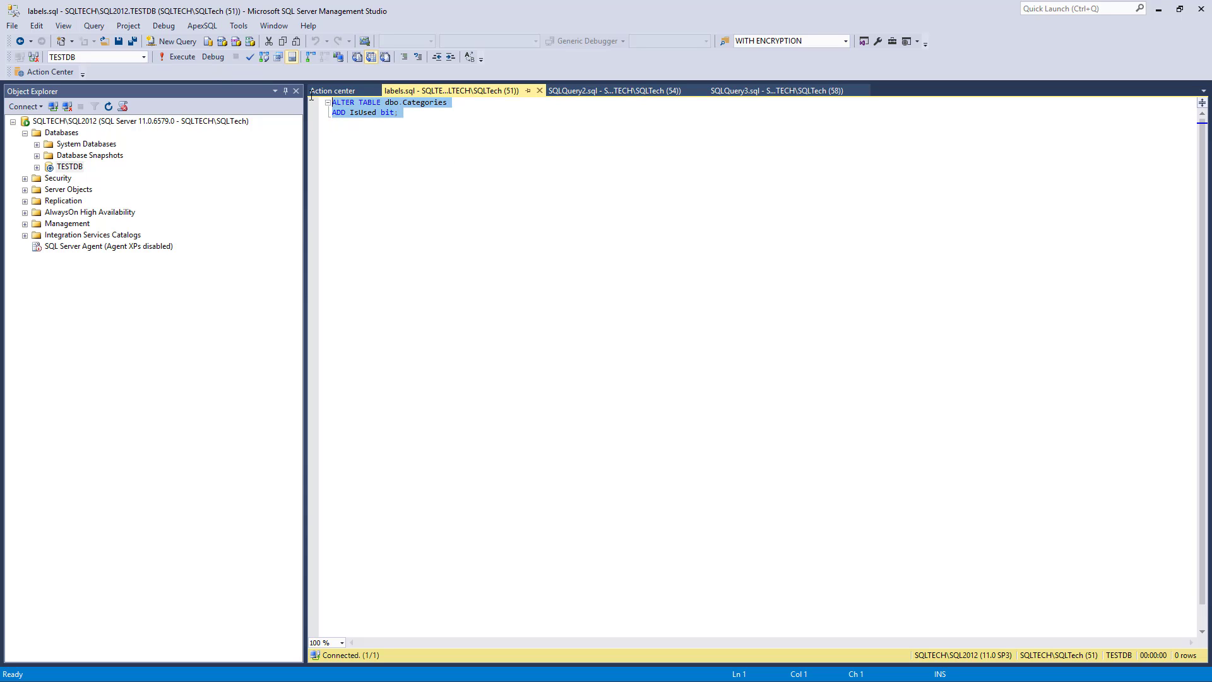
{"action": "left_click", "coordinate": [173, 55]}
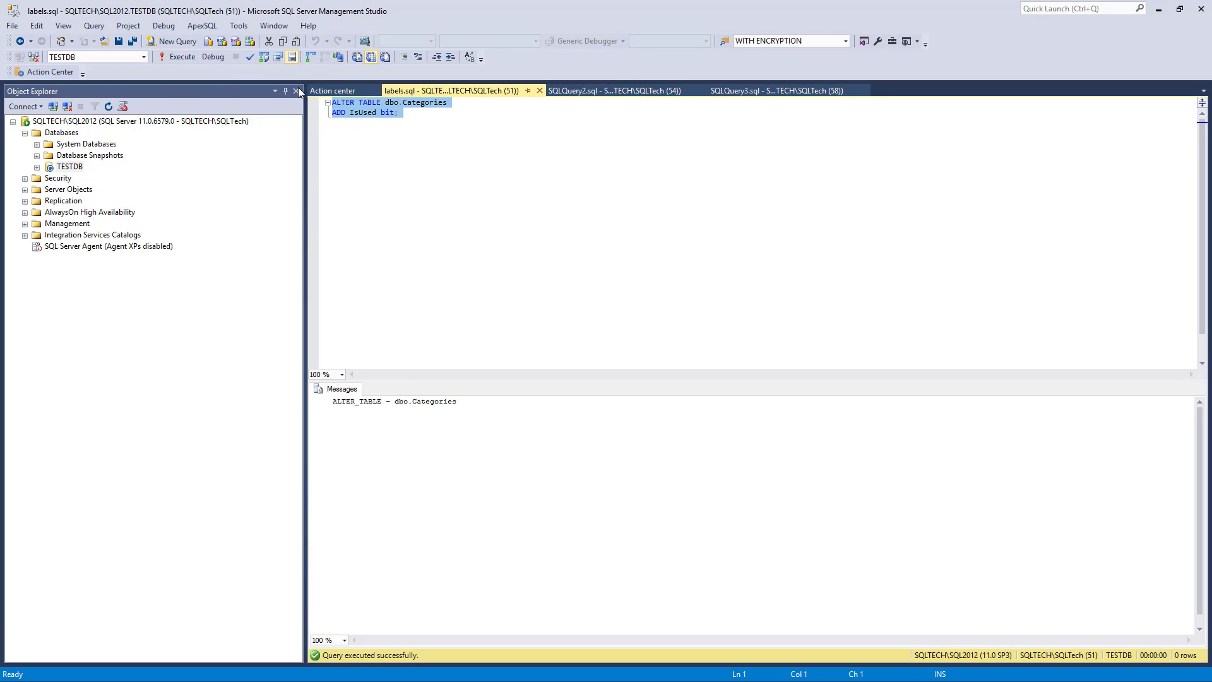
{"action": "left_click", "coordinate": [342, 90]}
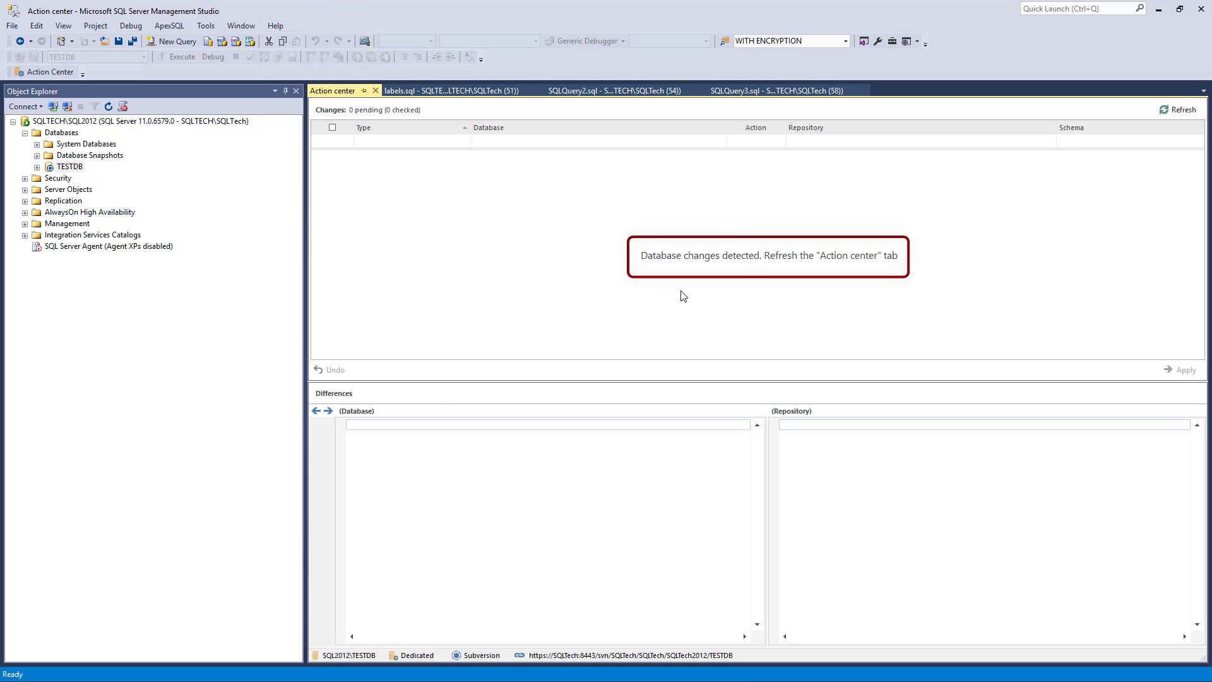
{"action": "left_click", "coordinate": [817, 256]}
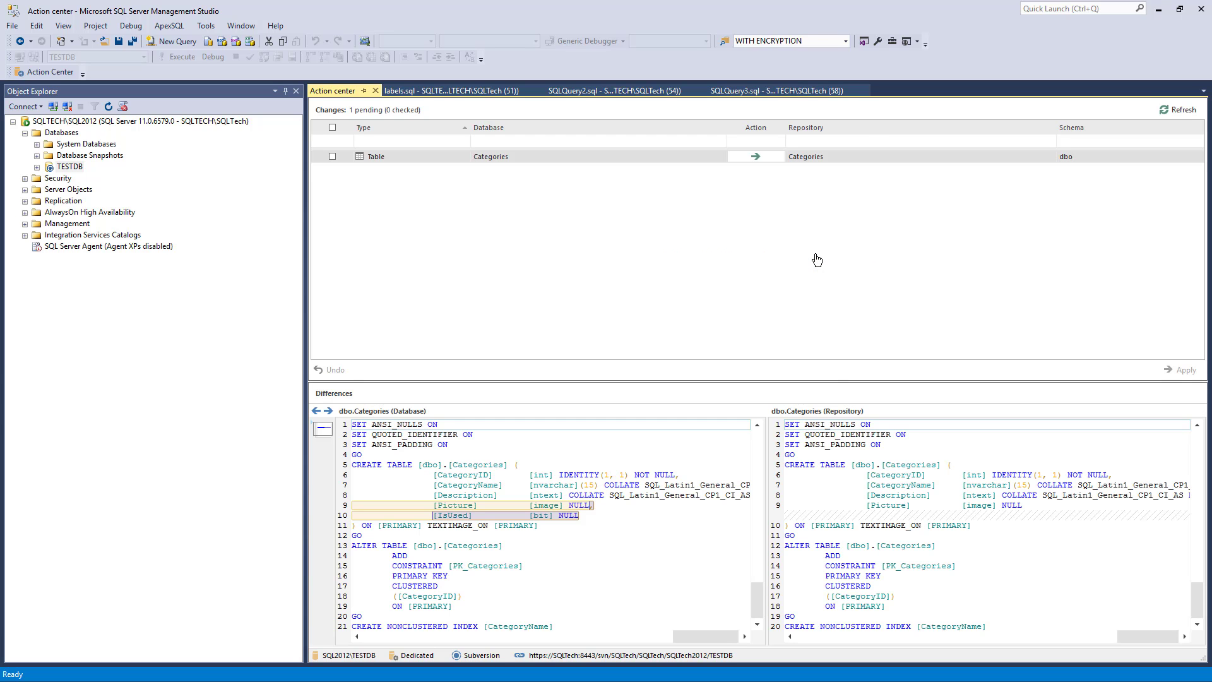
{"action": "left_click", "coordinate": [332, 127]}
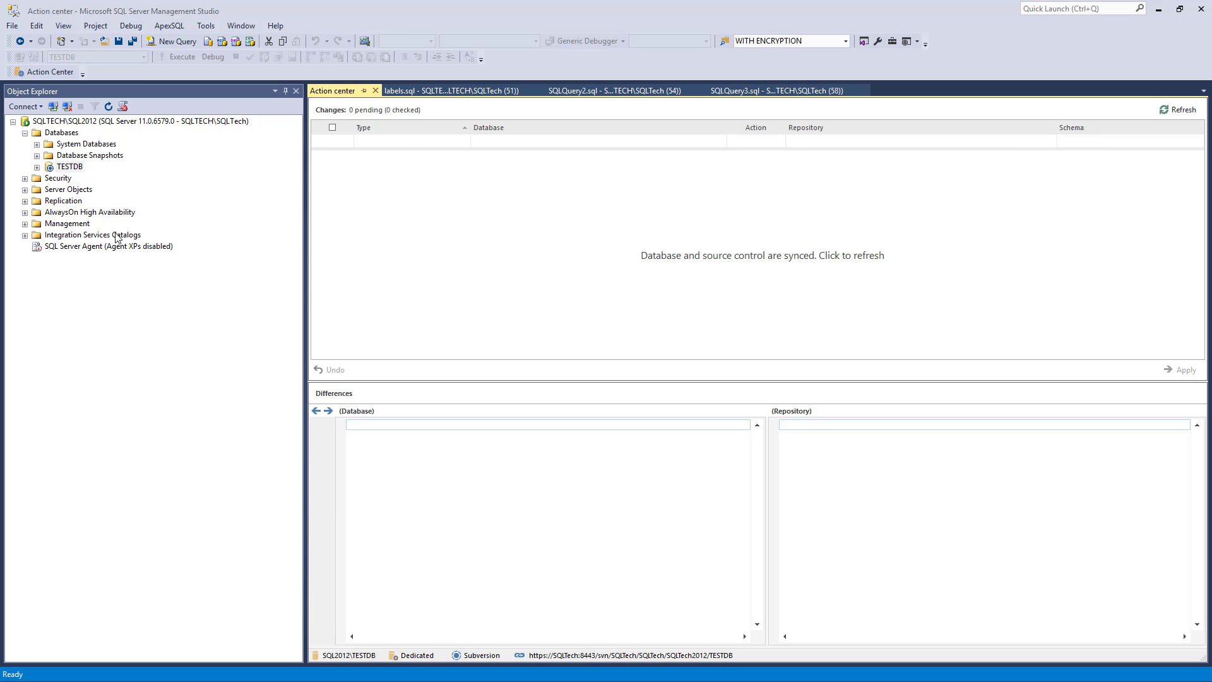
- Create a source control label for TESTDB named "TestDB ver1.0" with comment "Initial version of a database with modified categories table"
{"action": "right_click", "coordinate": [78, 167]}
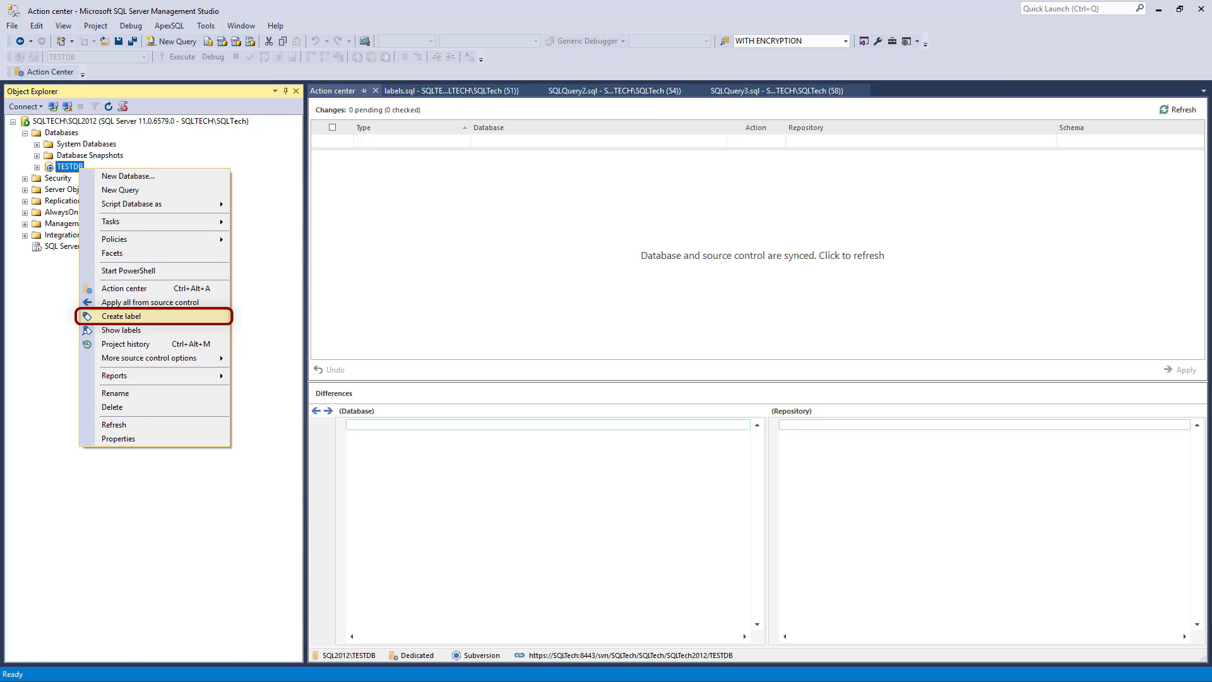
{"action": "left_click", "coordinate": [155, 315]}
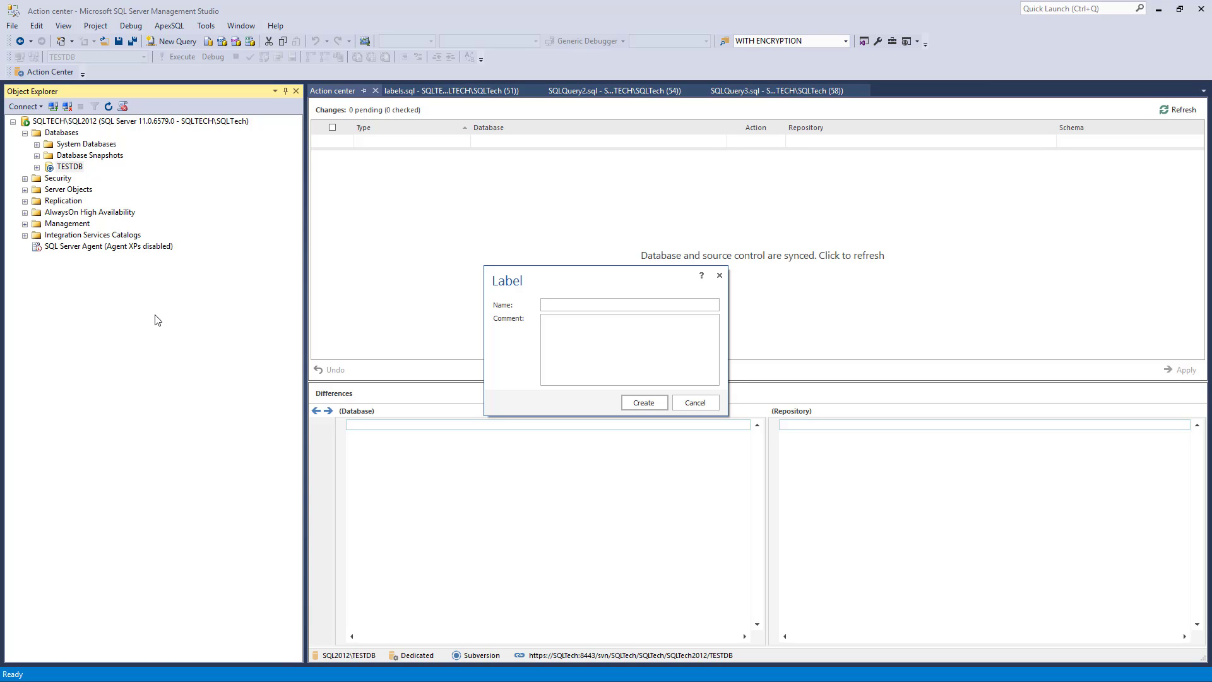
{"action": "left_click", "coordinate": [561, 303]}
{"action": "type", "text": "TestDB ver1.0"}
{"action": "left_click", "coordinate": [637, 349]}
{"action": "type", "text": "Initial version of a database with modified categories table"}
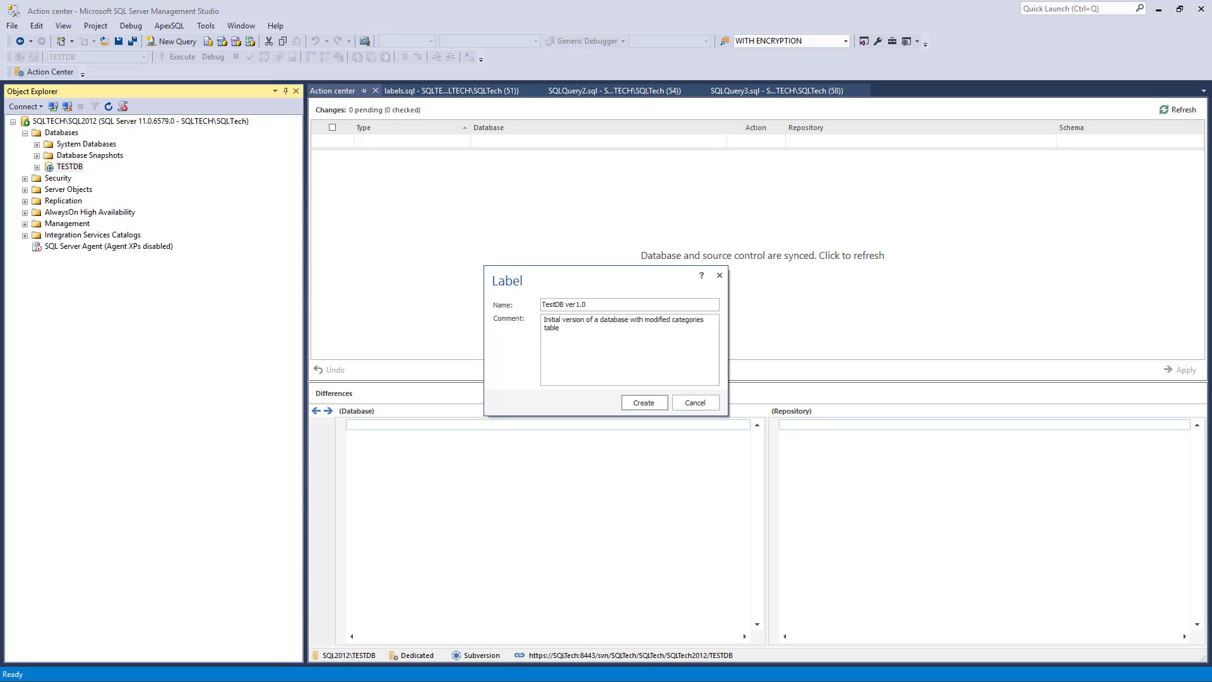
{"action": "left_click", "coordinate": [656, 404]}
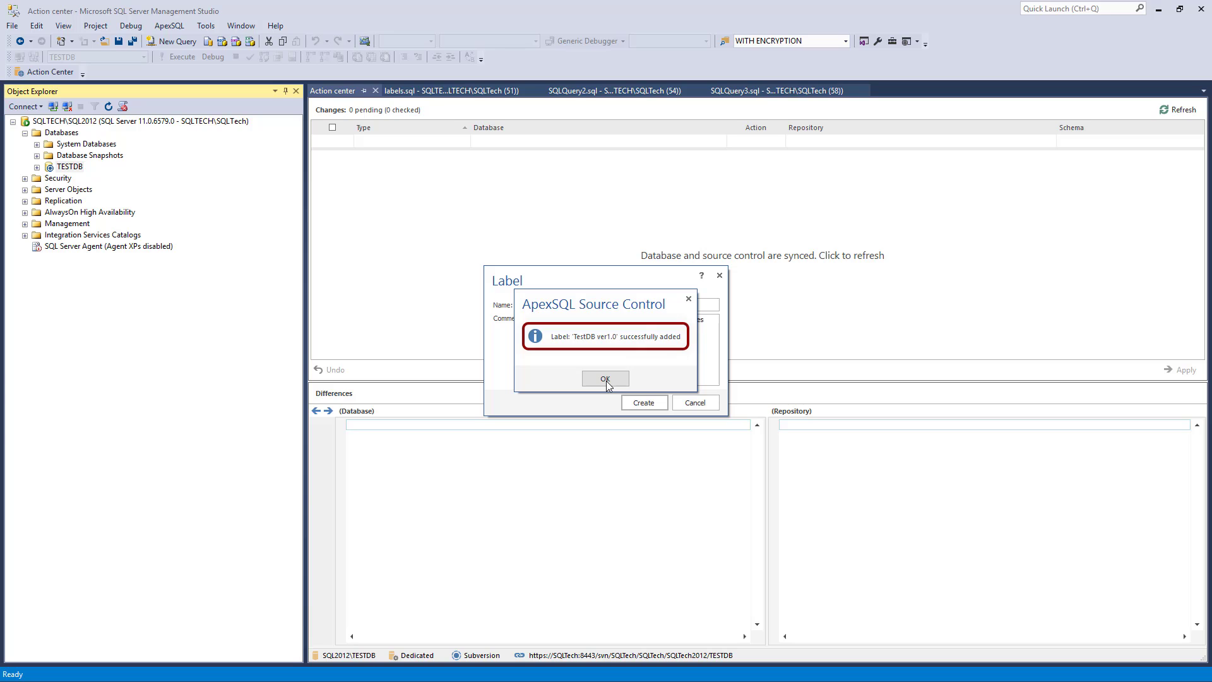
{"action": "left_click", "coordinate": [604, 379]}
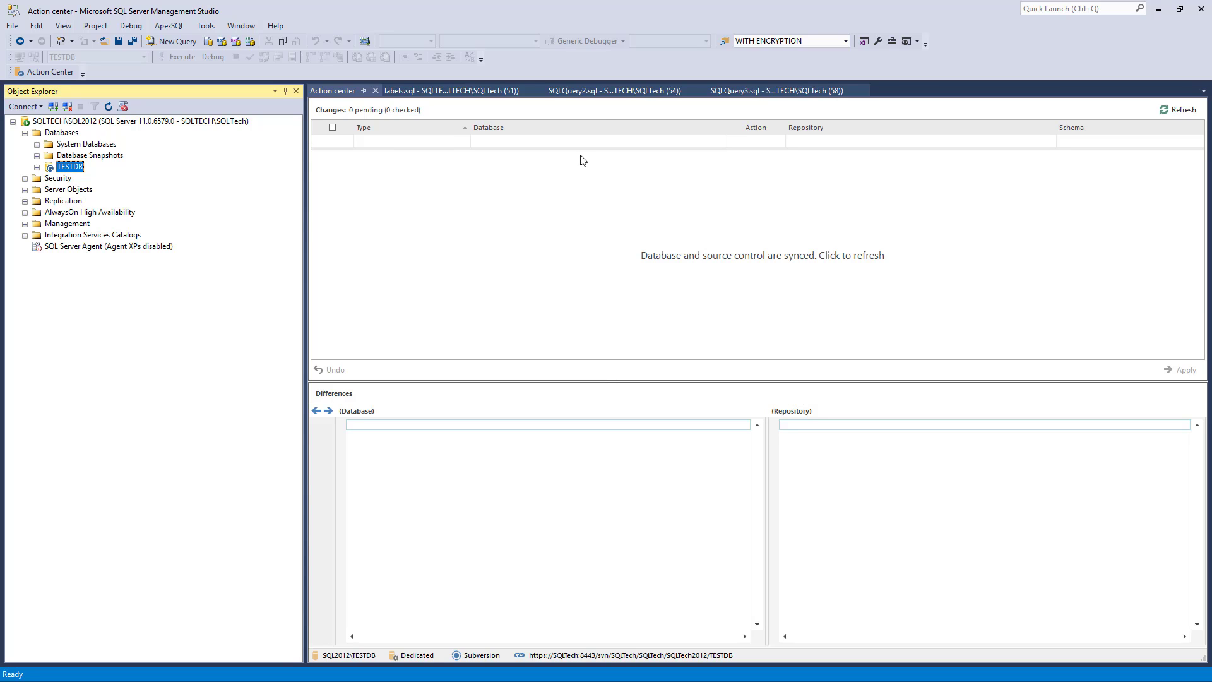
- Execute the SQLQuery2 script and commit the CustOrderHist and Customers changes to source control with the comment "Additional changes"
{"action": "left_click", "coordinate": [629, 92]}
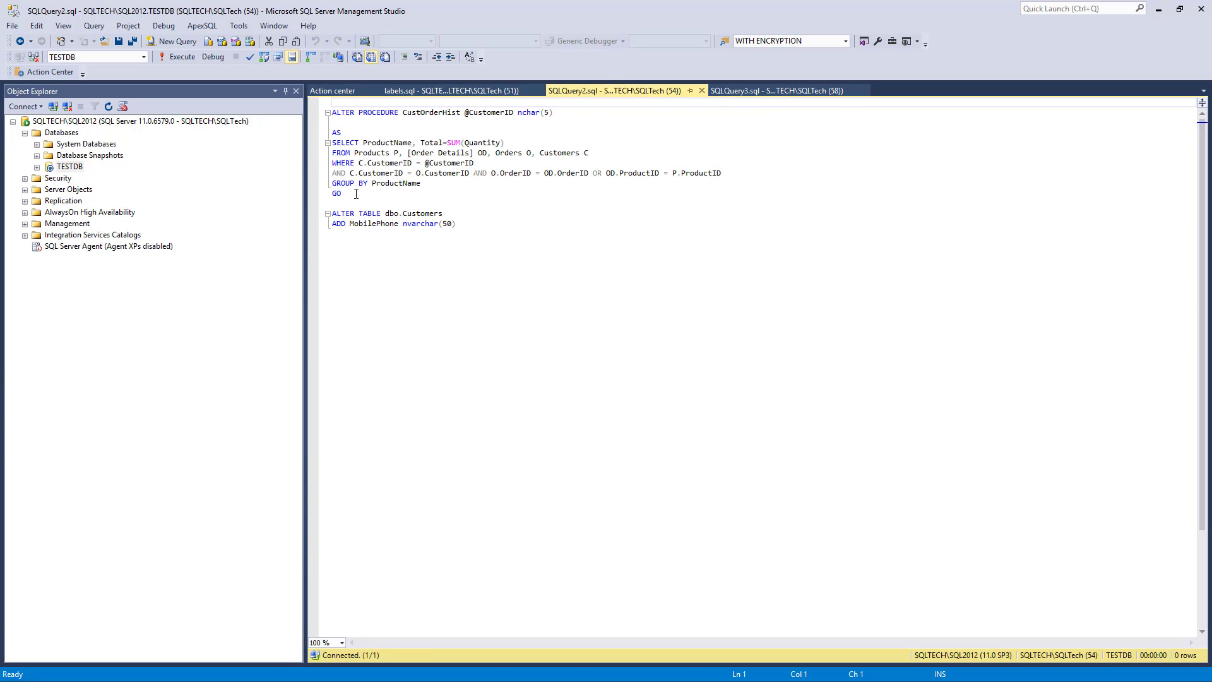
{"action": "left_click", "coordinate": [180, 61]}
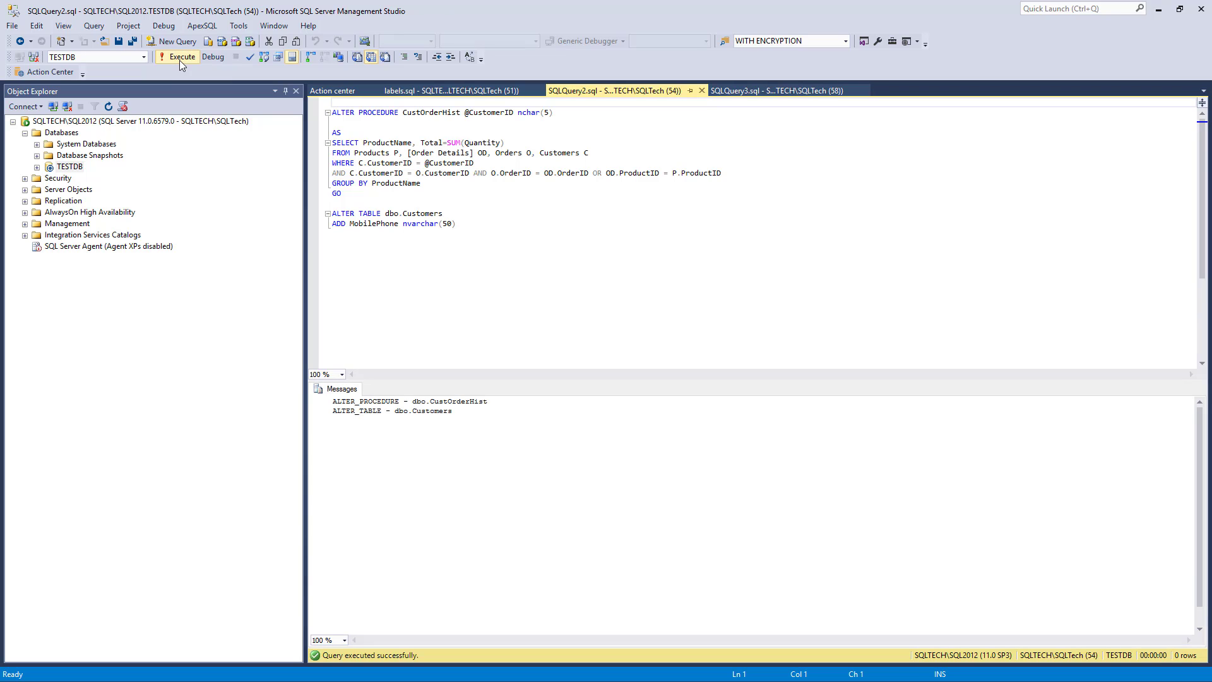
{"action": "left_click", "coordinate": [327, 94]}
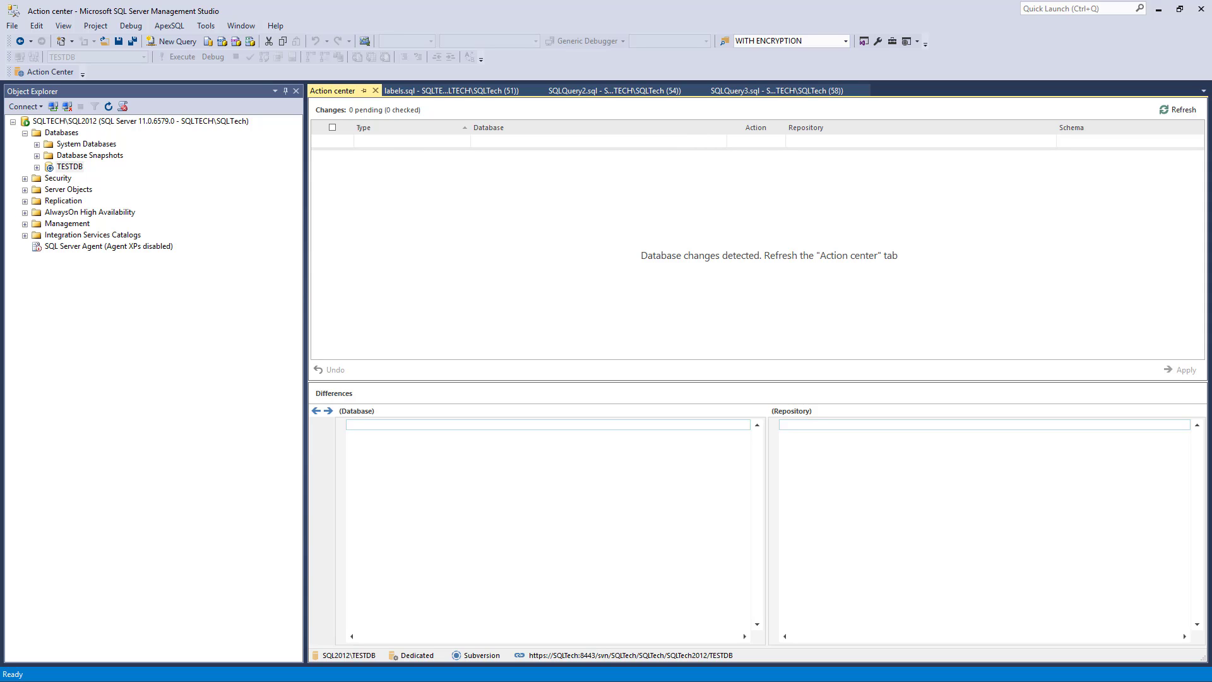
{"action": "left_click", "coordinate": [769, 258]}
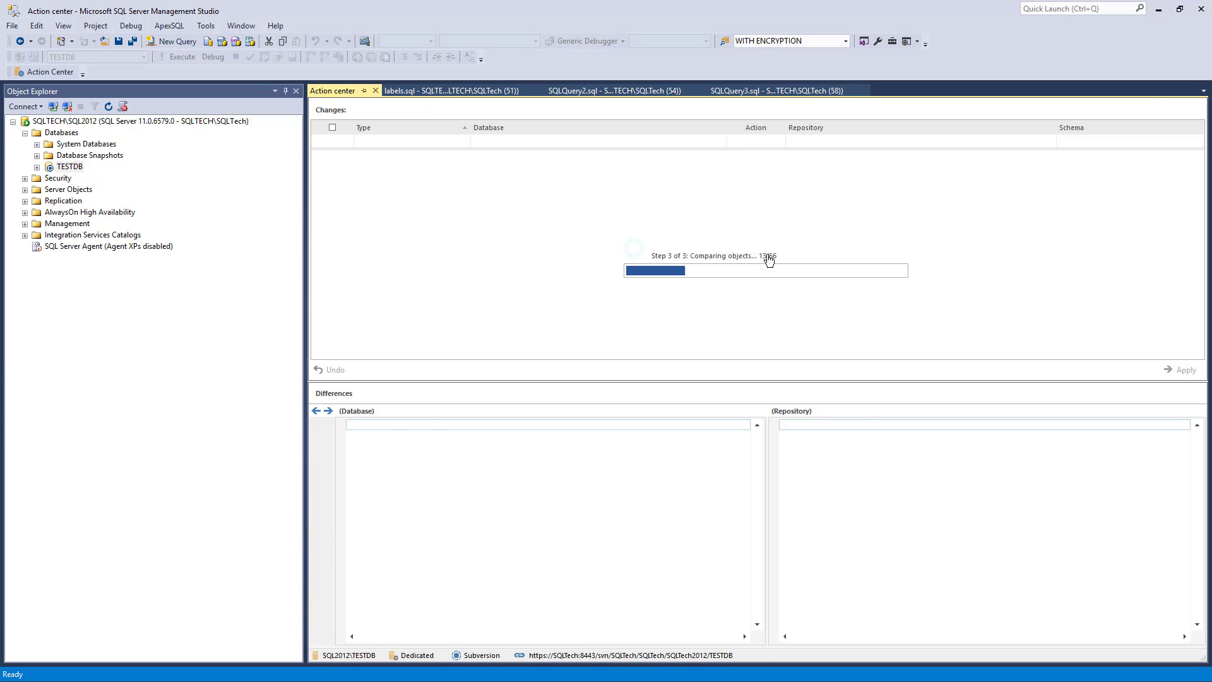
{"action": "left_click", "coordinate": [332, 128]}
{"action": "type", "text": "Additional changes"}
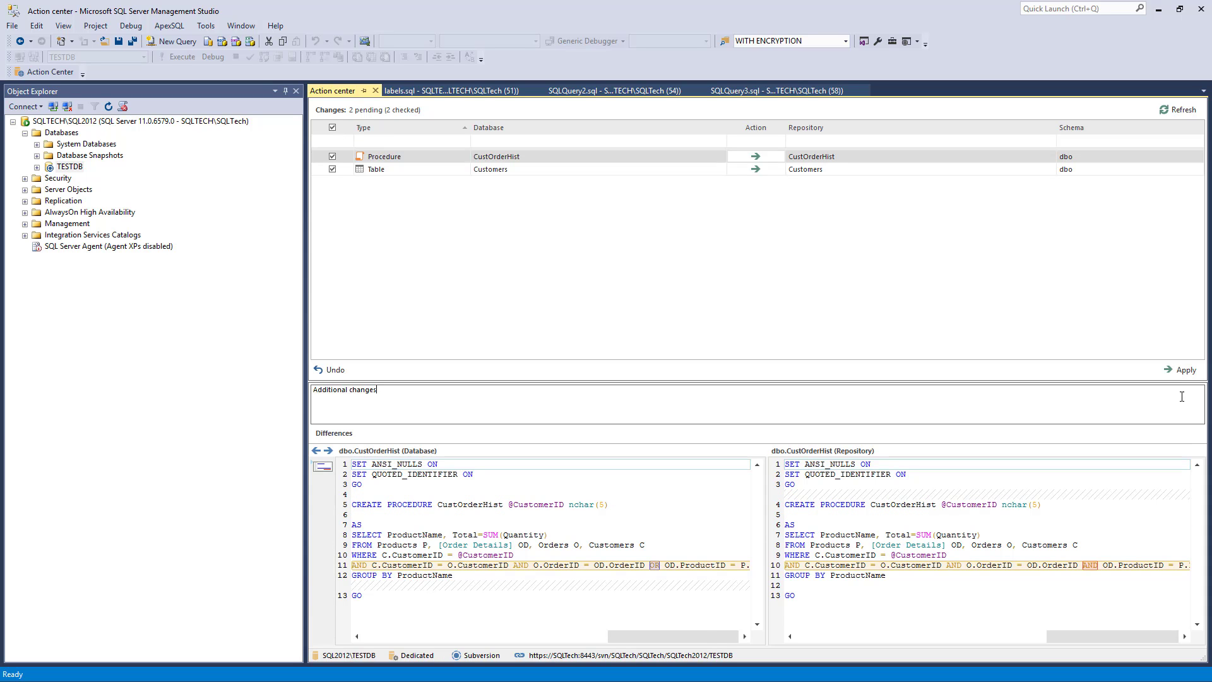
{"action": "left_click", "coordinate": [1182, 371]}
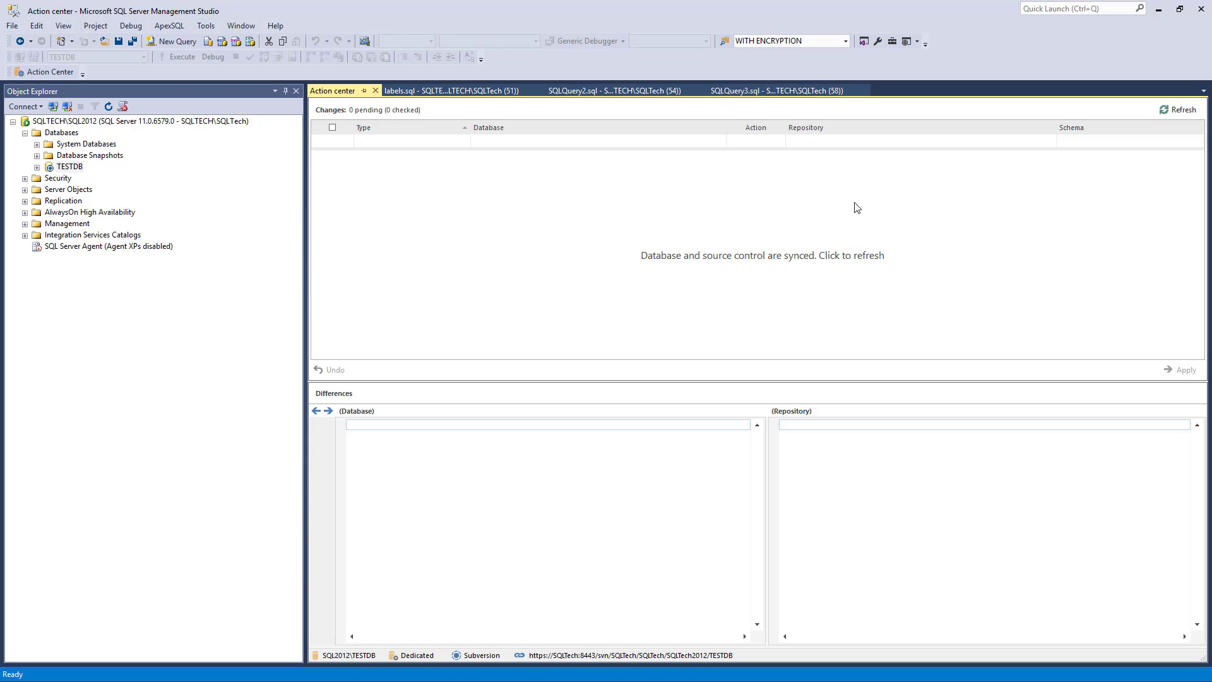
- Execute the SQLQuery3 script and commit all its pending procedure and table changes to source control with the comment "Bad changes"
{"action": "left_click", "coordinate": [781, 93]}
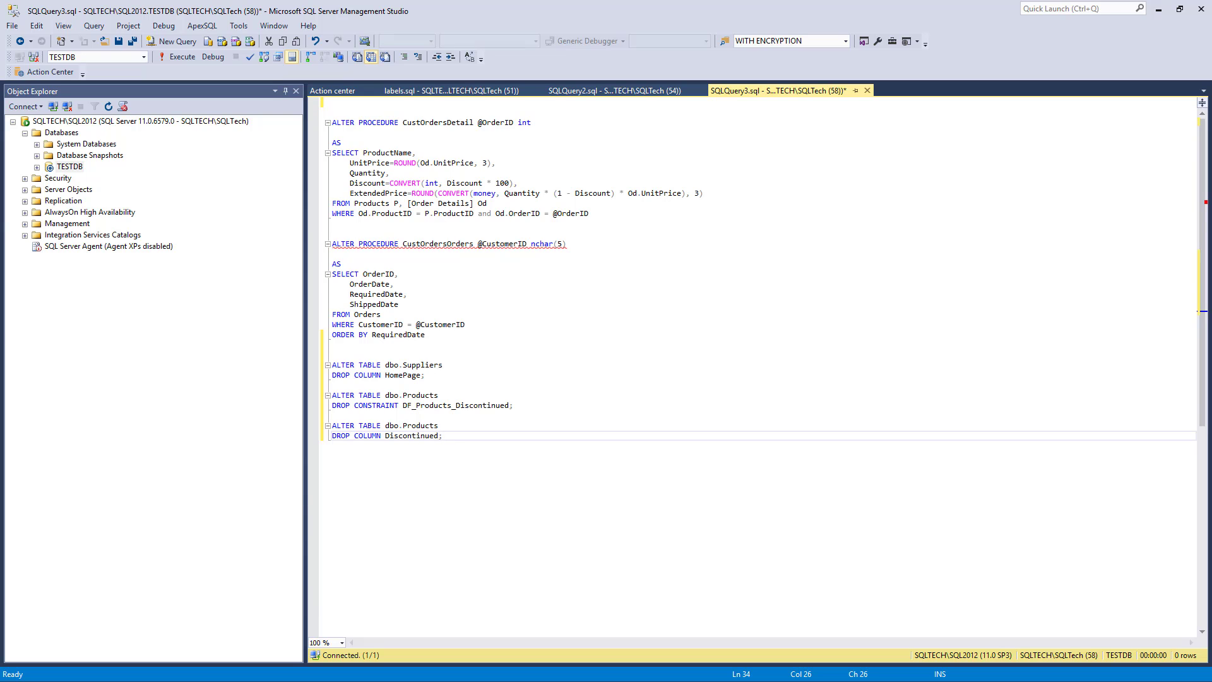
{"action": "left_click", "coordinate": [331, 92]}
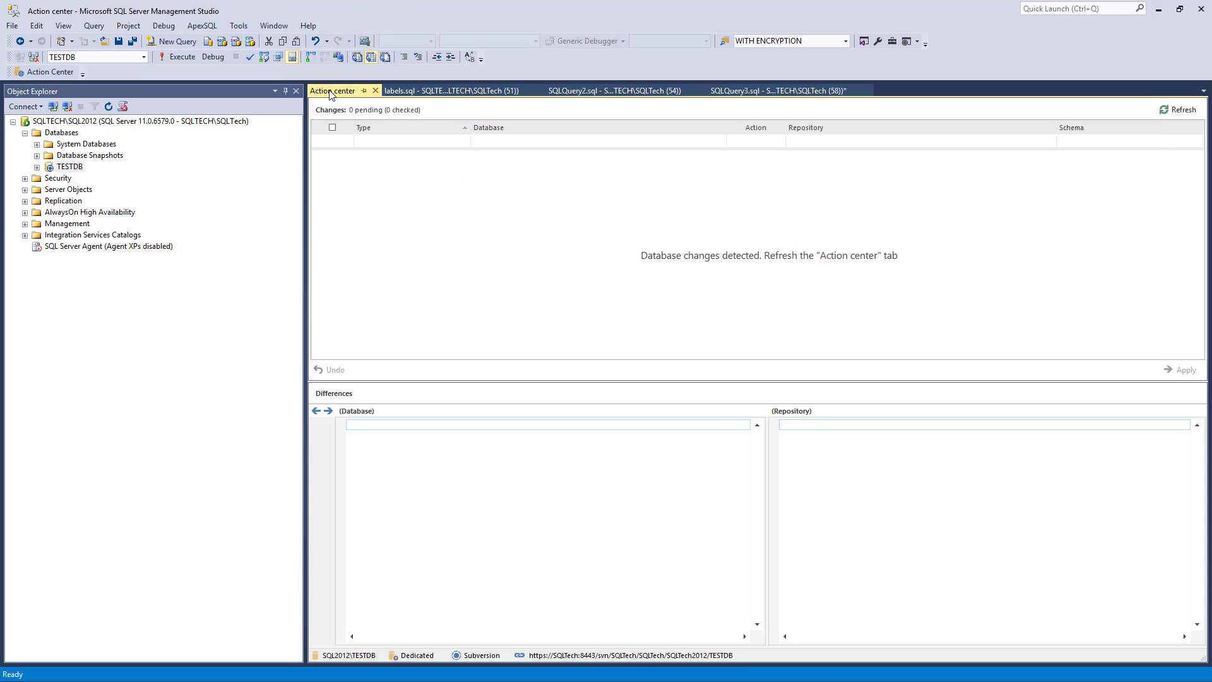
{"action": "left_click", "coordinate": [746, 259]}
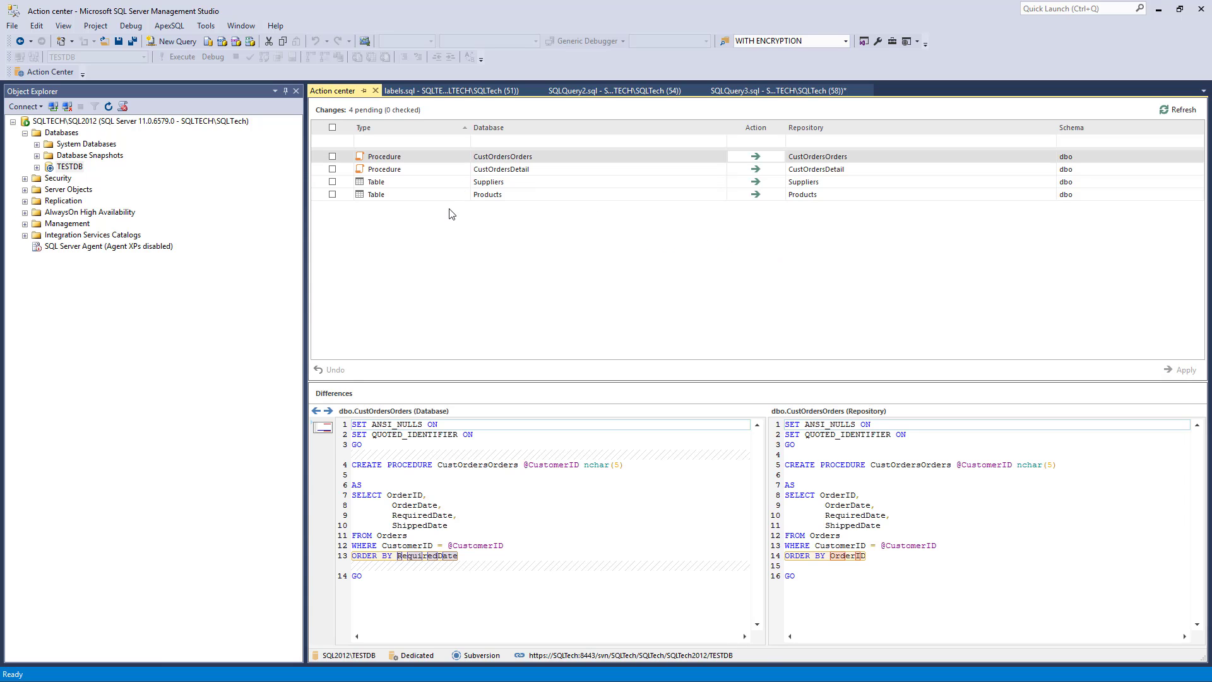
{"action": "left_click", "coordinate": [332, 127]}
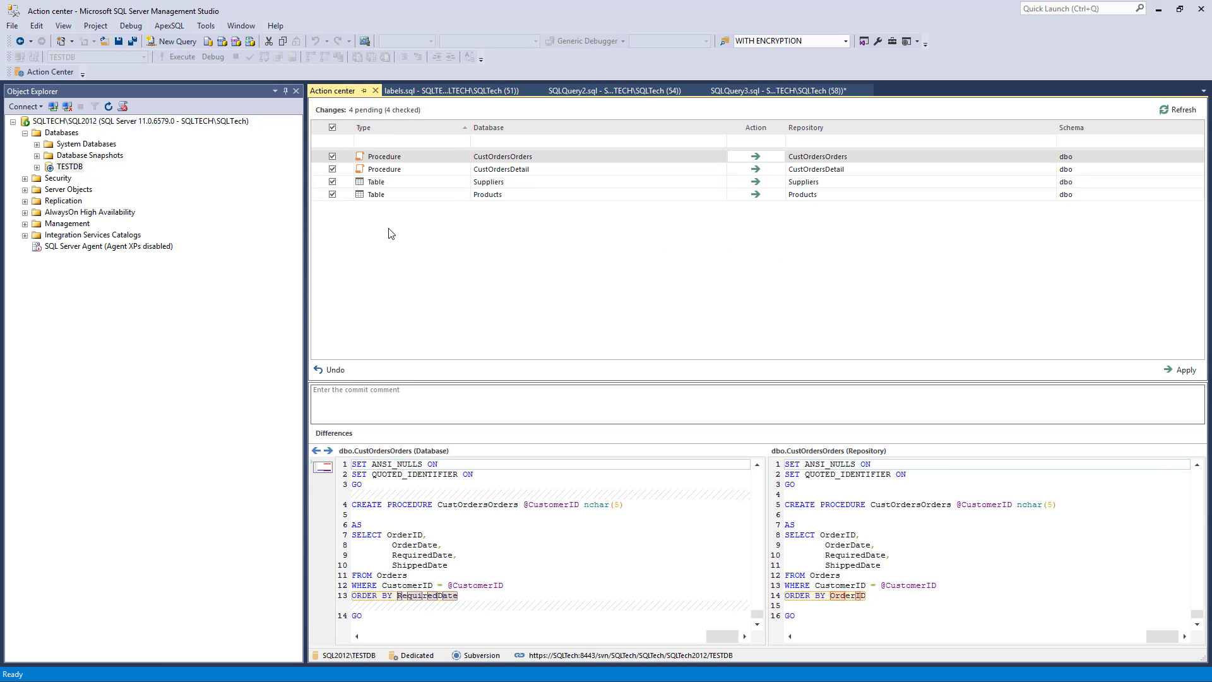
{"action": "left_click", "coordinate": [414, 392]}
{"action": "type", "text": "Bad changes"}
{"action": "left_click", "coordinate": [1178, 375]}
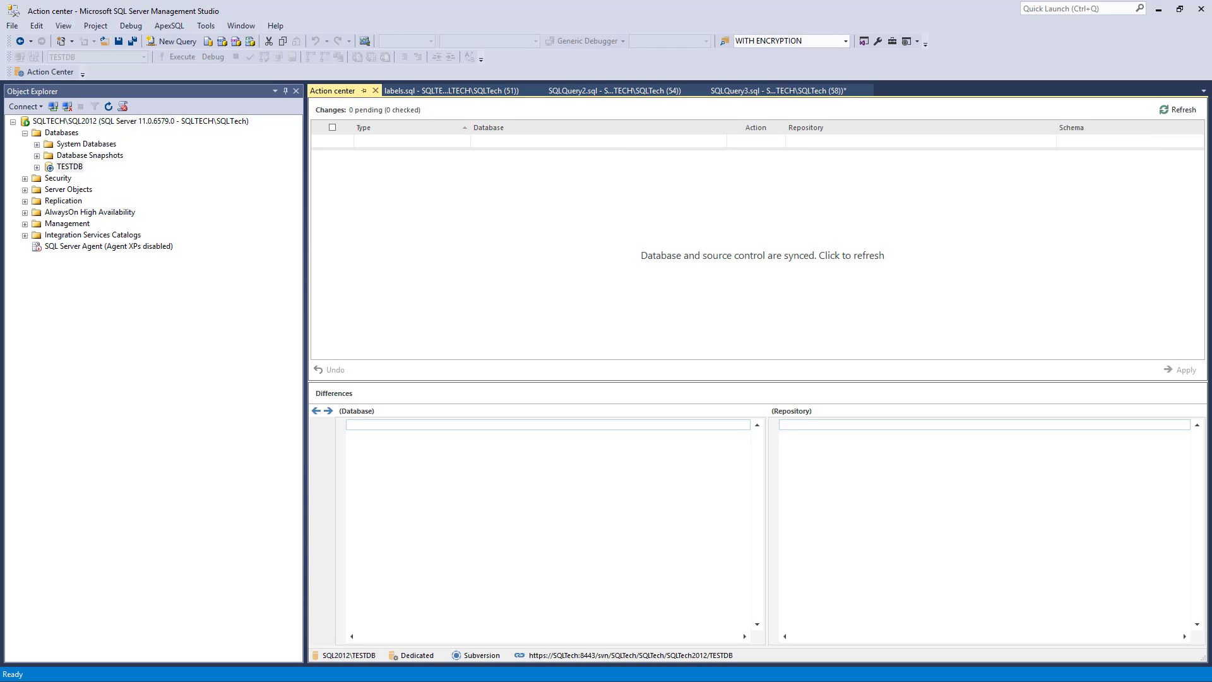
- Show the source control labels for TESTDB and get the "TestDB ver1.0" label
{"action": "right_click", "coordinate": [69, 168]}
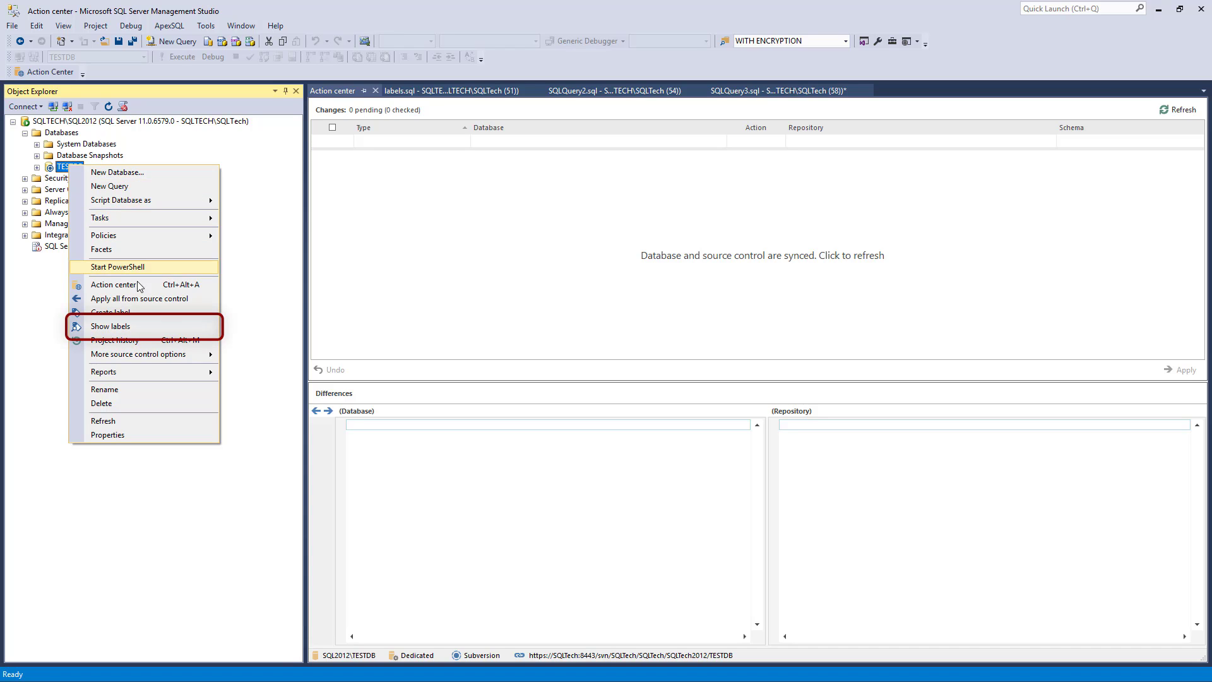
{"action": "left_click", "coordinate": [161, 328]}
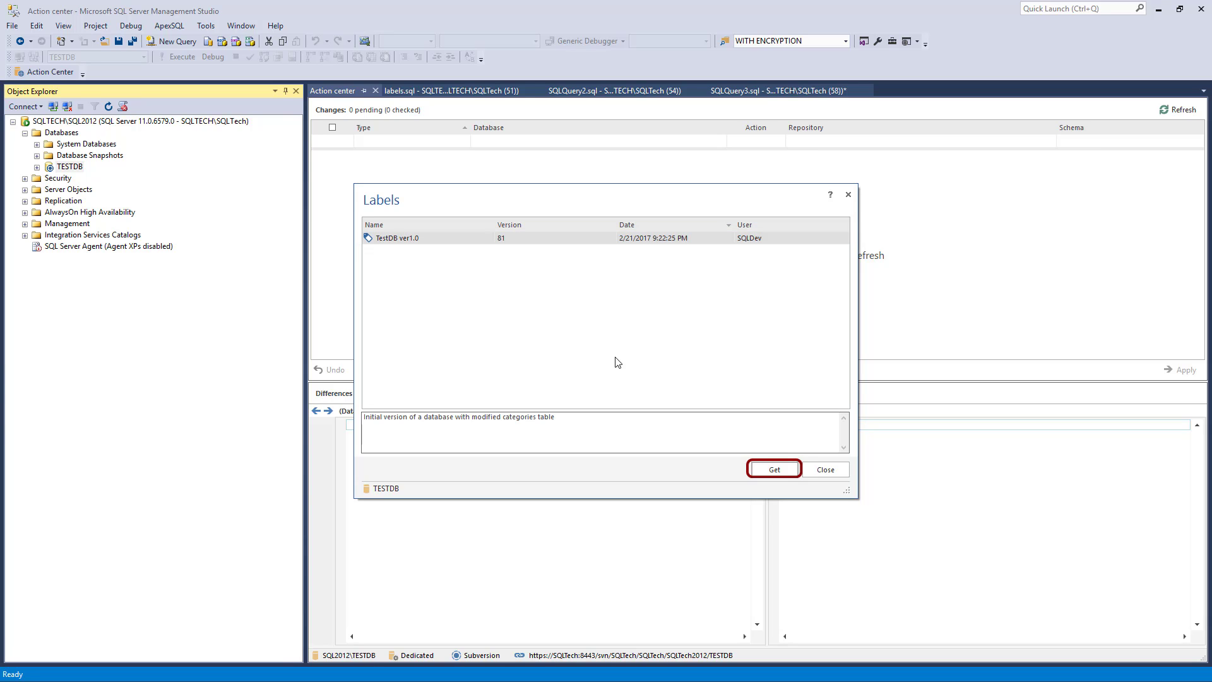
{"action": "left_click", "coordinate": [773, 471]}
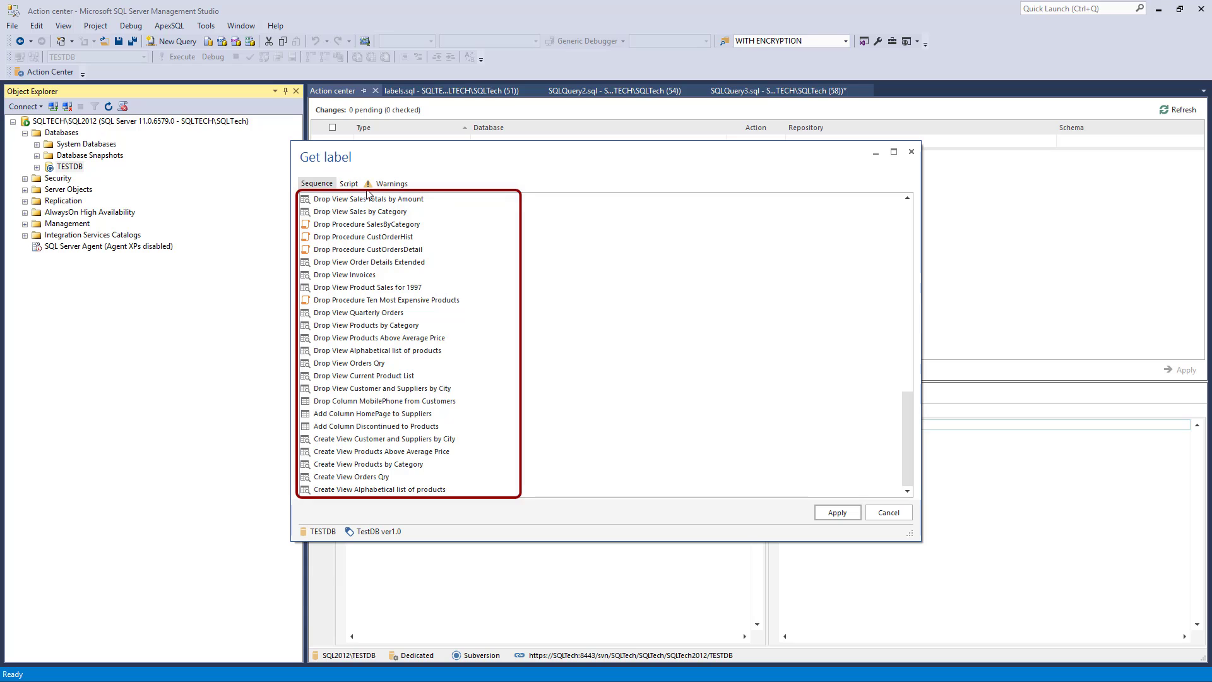
- Review the label's synchronization script and apply it to revert TESTDB to the "TestDB ver1.0" state
{"action": "left_click", "coordinate": [347, 183]}
{"action": "scroll", "coordinate": [888, 250], "scroll_direction": "down", "scroll_amount": 13}
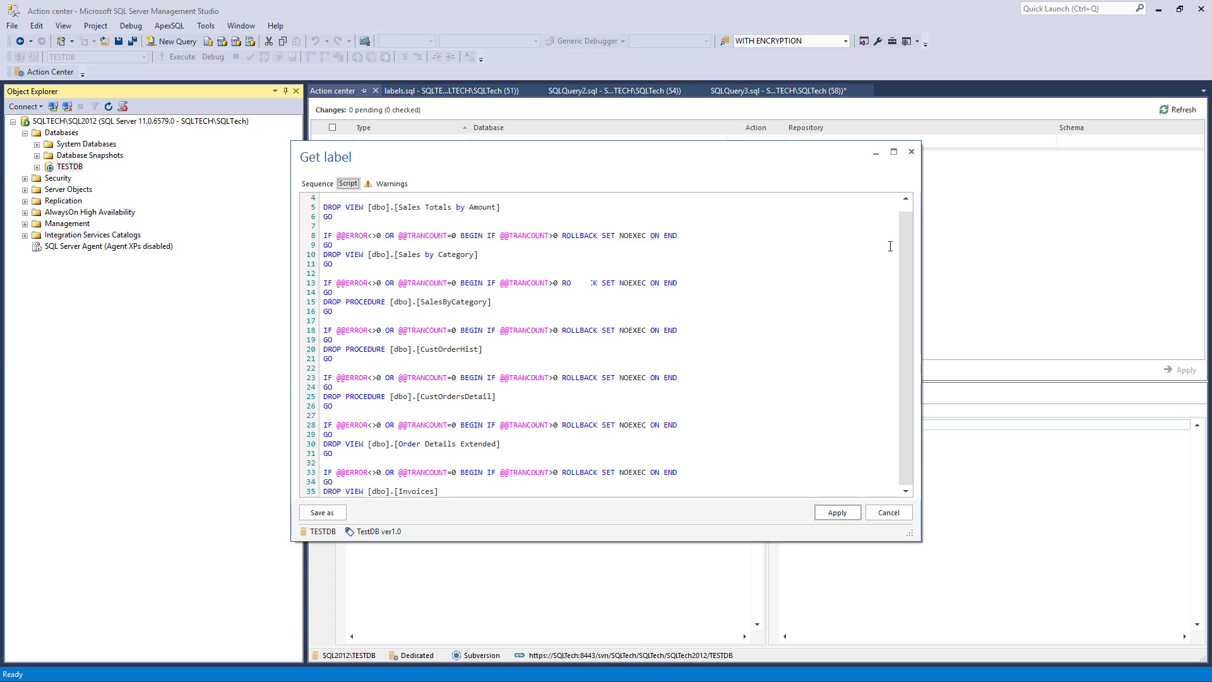
{"action": "scroll", "coordinate": [887, 250], "scroll_direction": "down", "scroll_amount": 17}
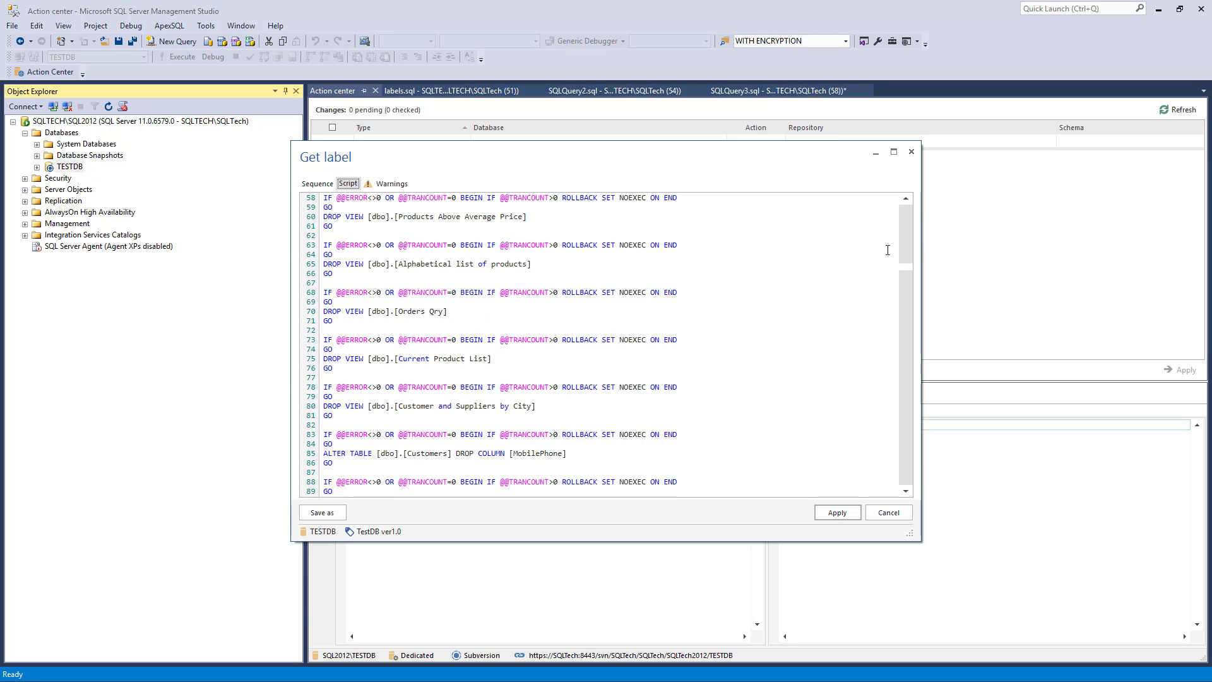
{"action": "scroll", "coordinate": [886, 249], "scroll_direction": "down", "scroll_amount": 10}
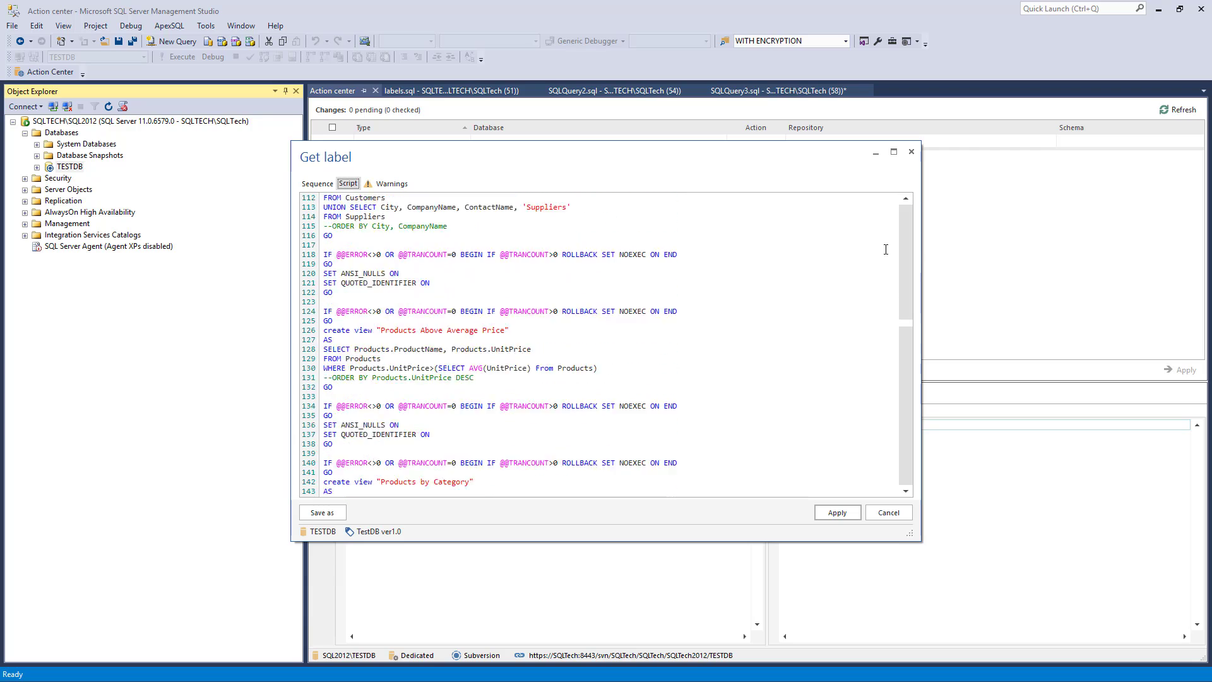
{"action": "scroll", "coordinate": [890, 316], "scroll_direction": "down", "scroll_amount": 20}
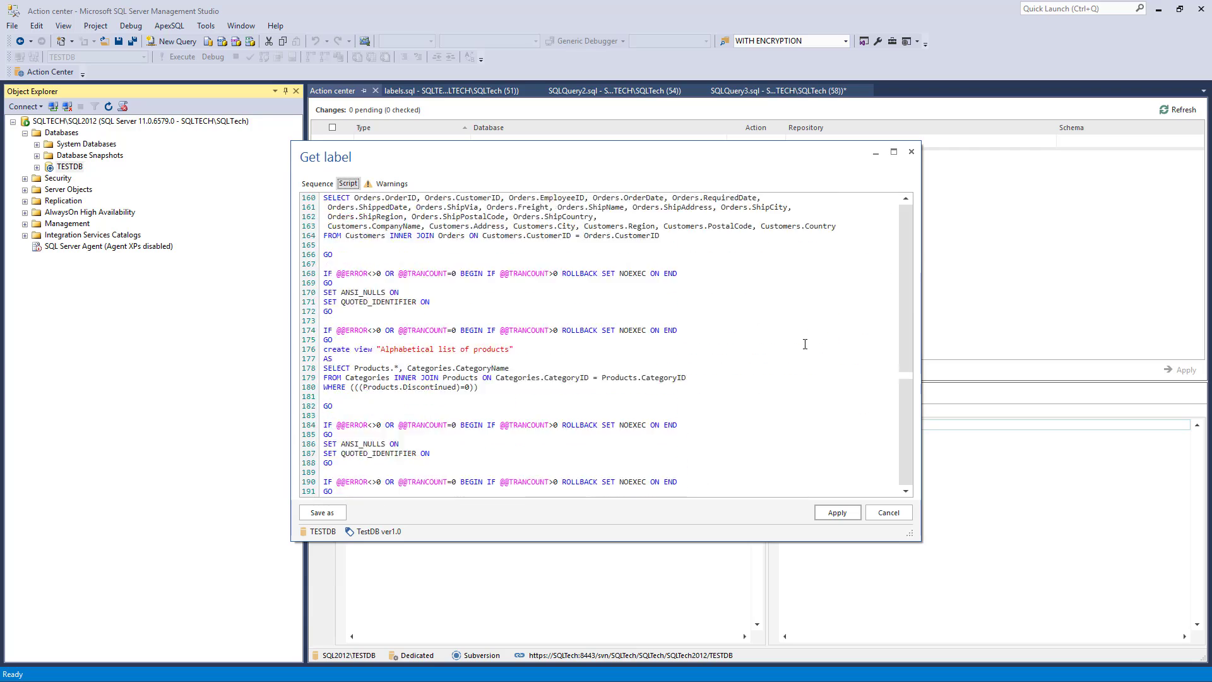
{"action": "scroll", "coordinate": [803, 348], "scroll_direction": "down", "scroll_amount": 20}
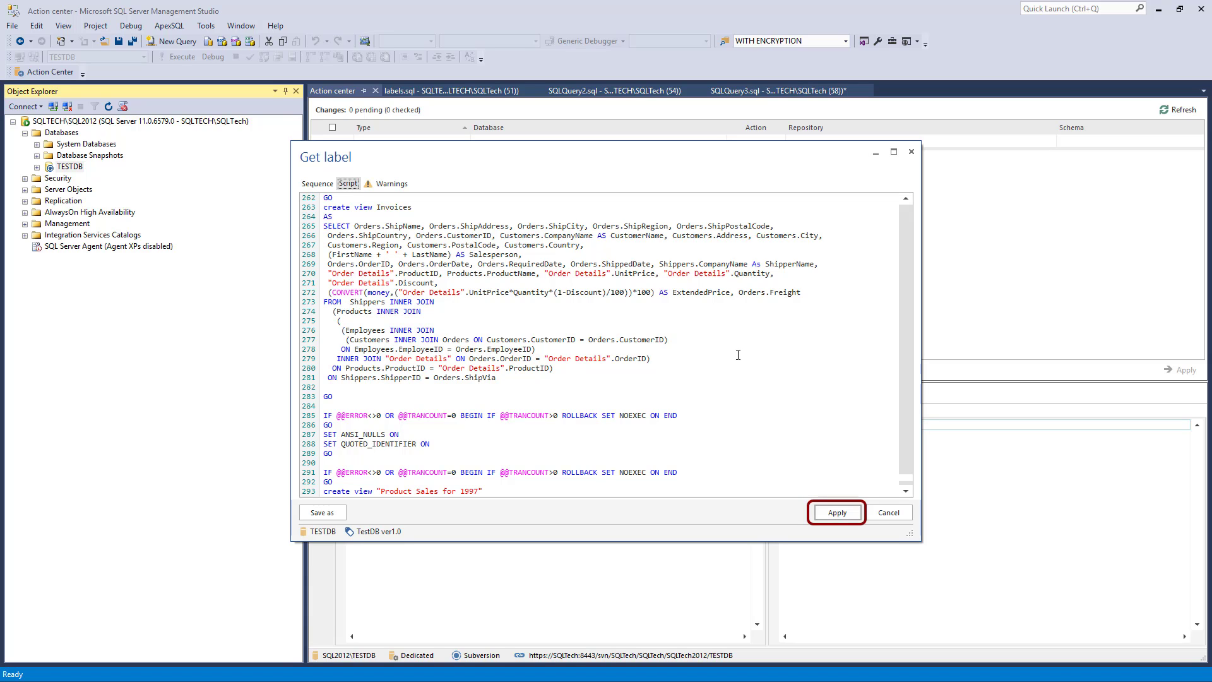
{"action": "left_click", "coordinate": [837, 513]}
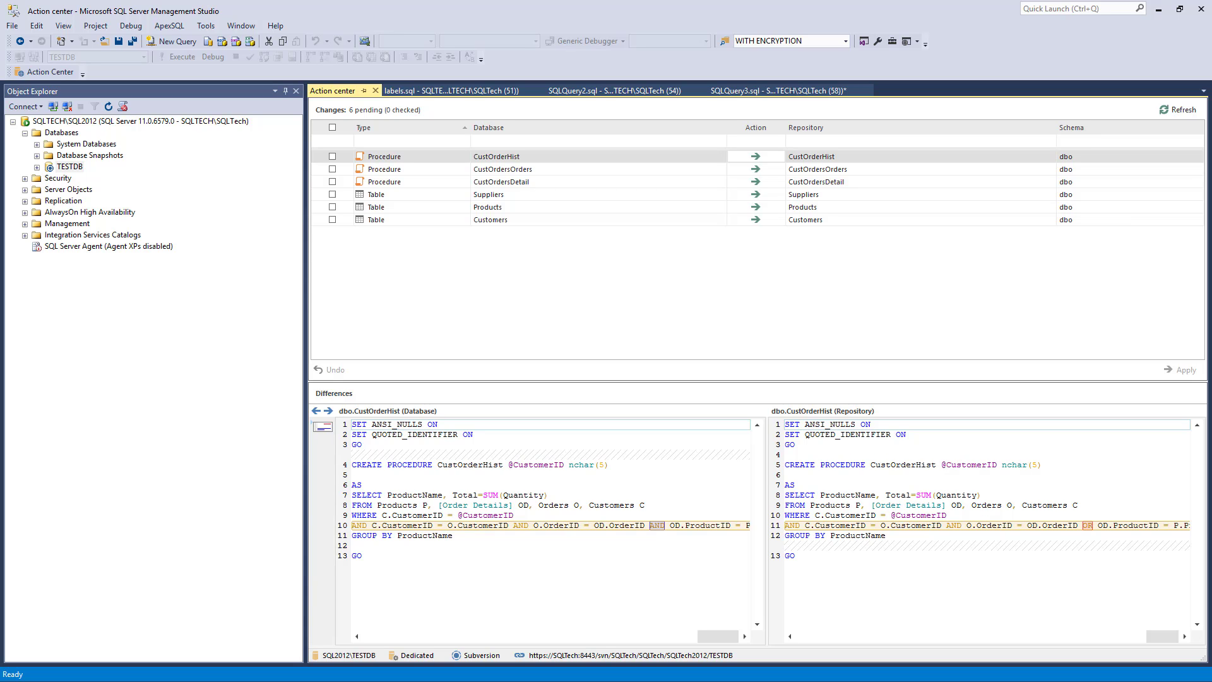
- Compare the database and repository versions of the Customers, Suppliers and Products tables and the CustOrdersDetail procedure
{"action": "left_click", "coordinate": [519, 219]}
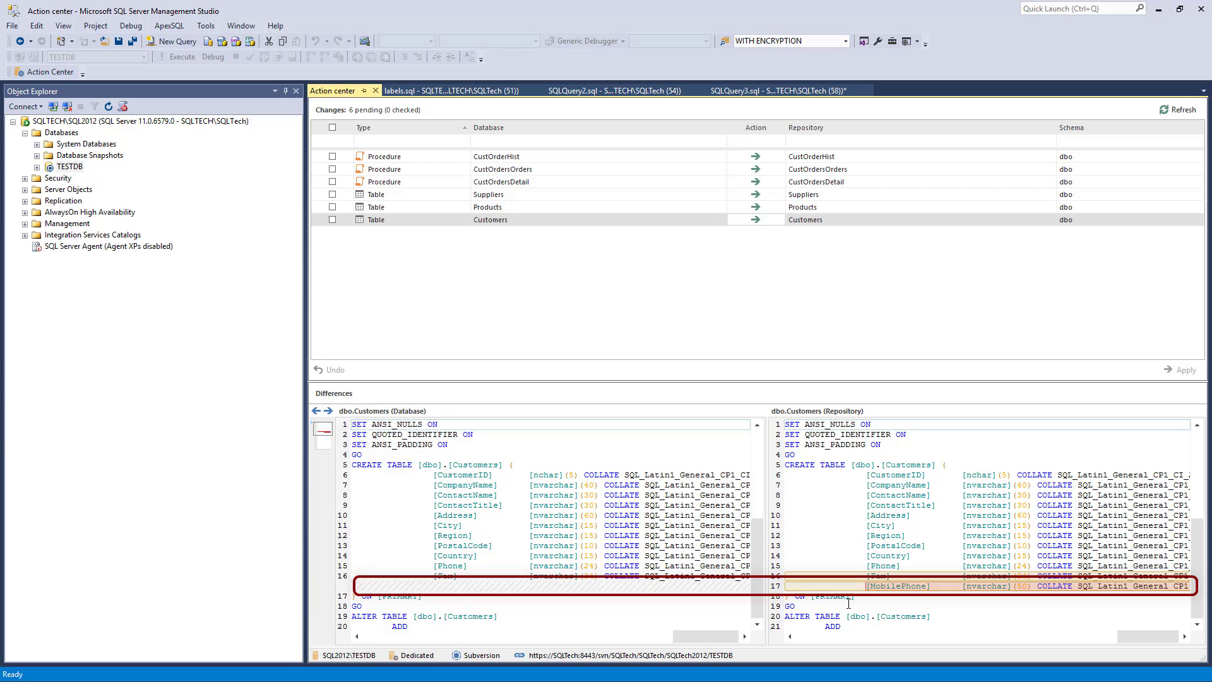
{"action": "left_click", "coordinate": [599, 195]}
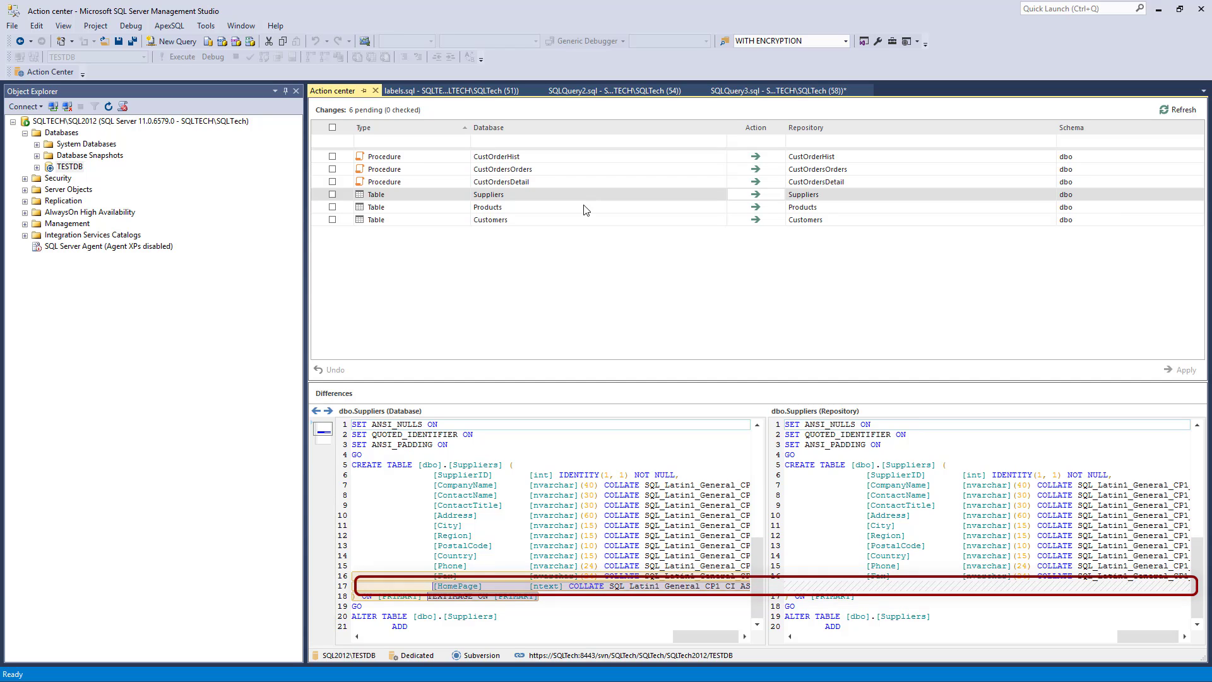
{"action": "left_click", "coordinate": [586, 208]}
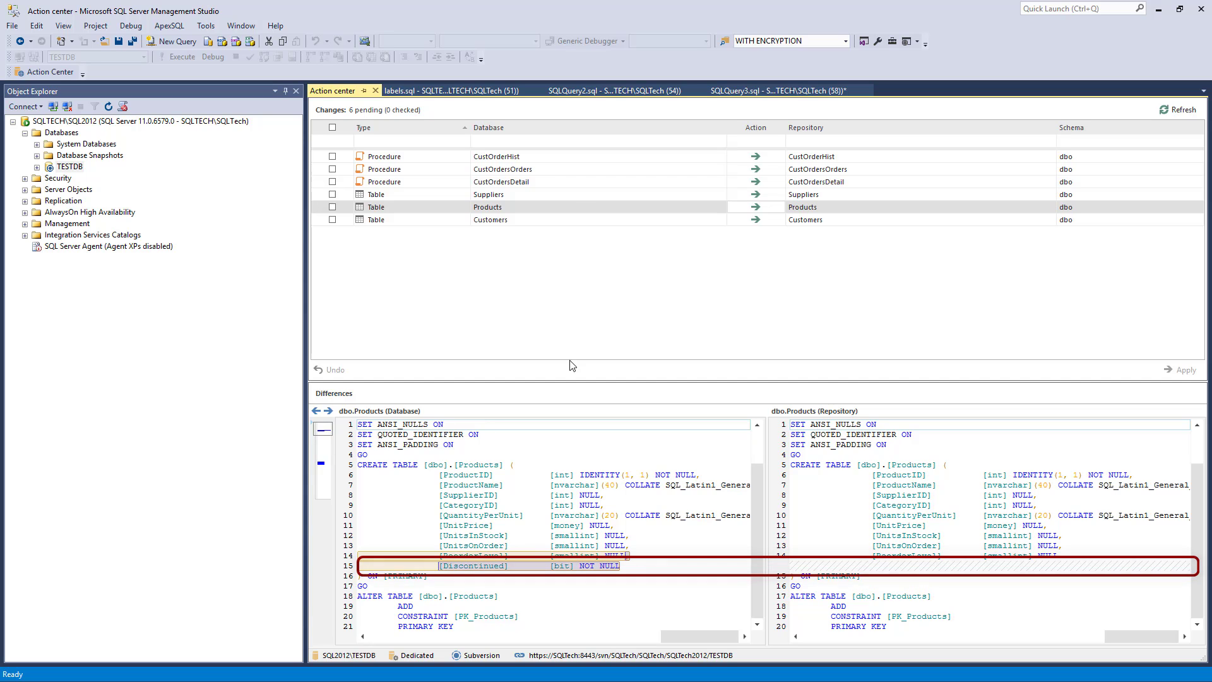
{"action": "left_click", "coordinate": [319, 465]}
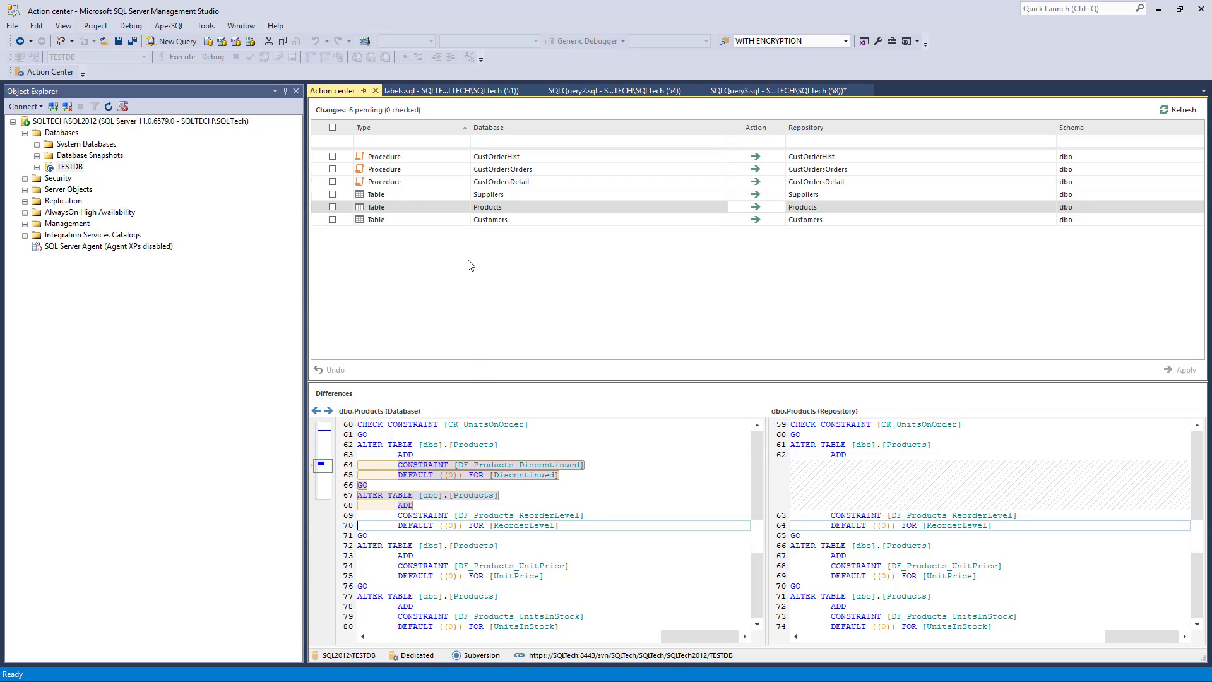
{"action": "left_click", "coordinate": [520, 183]}
- Inspect the columns of the Customers, Products and Suppliers tables under TESTDB in the object tree
{"action": "left_click", "coordinate": [37, 166]}
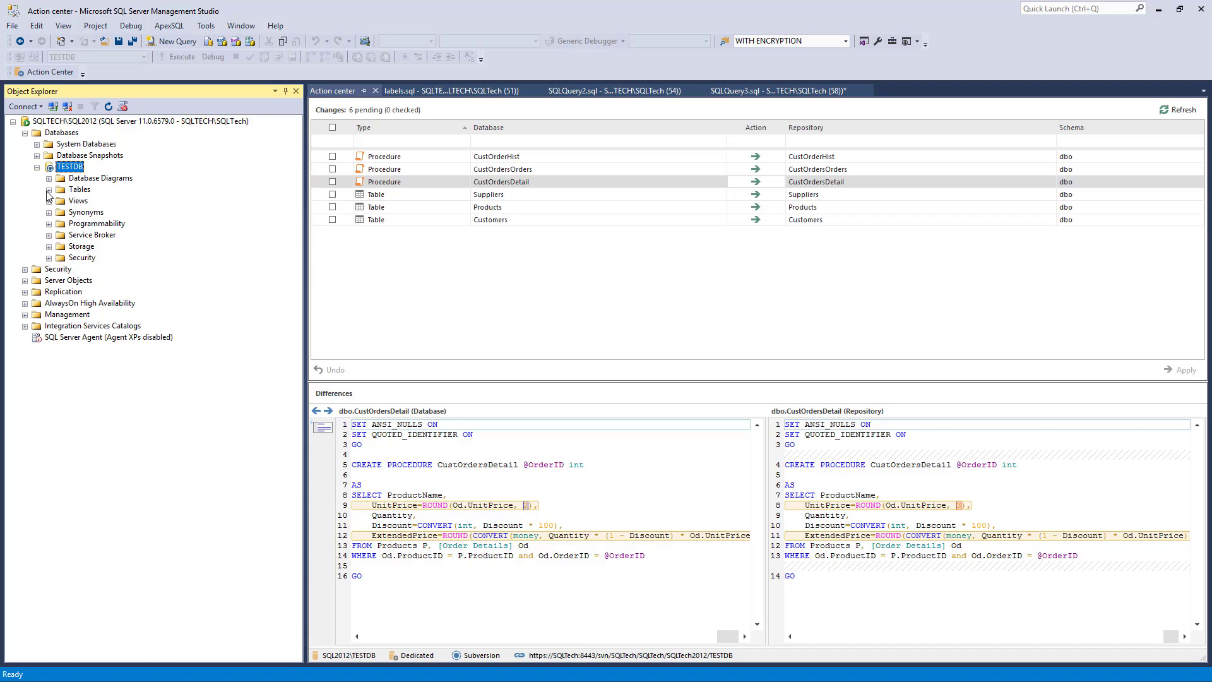
{"action": "left_click", "coordinate": [49, 190]}
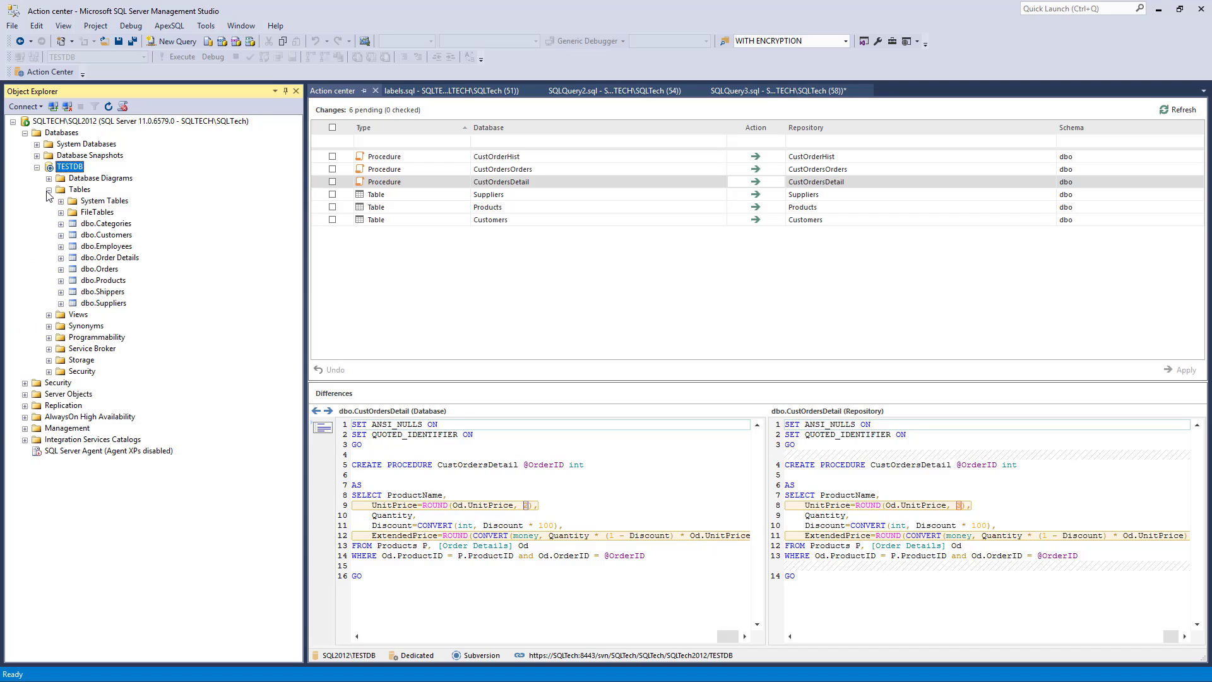
{"action": "left_click", "coordinate": [61, 236]}
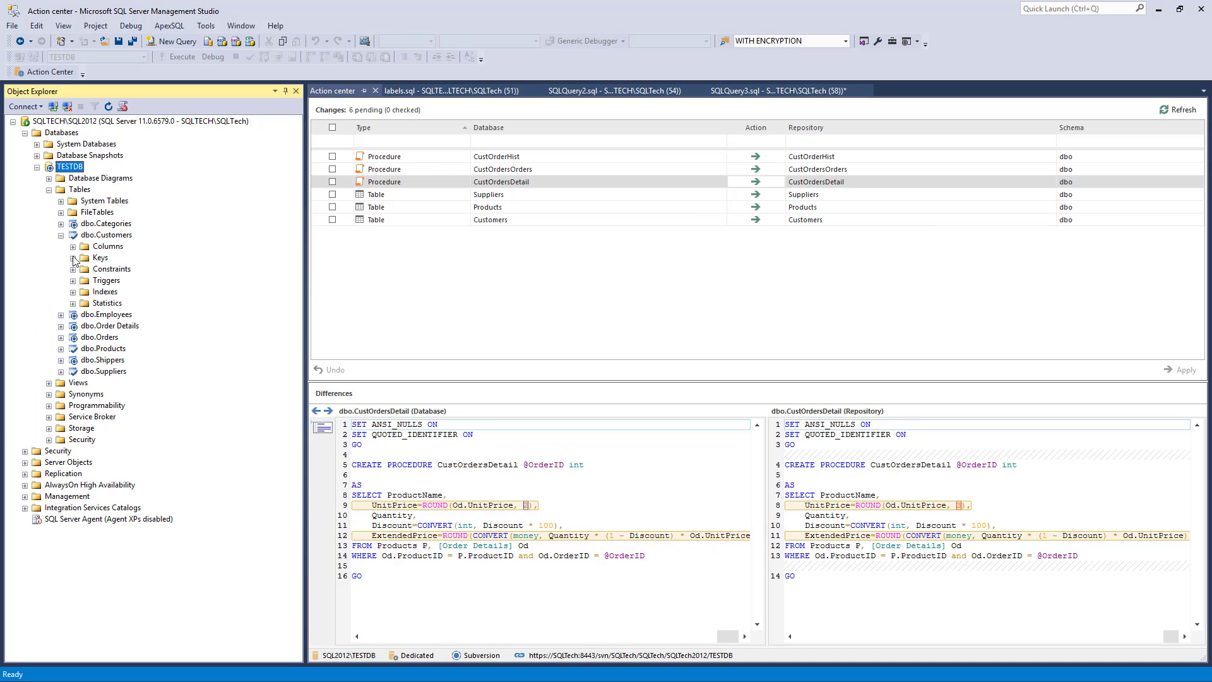
{"action": "left_click", "coordinate": [73, 247]}
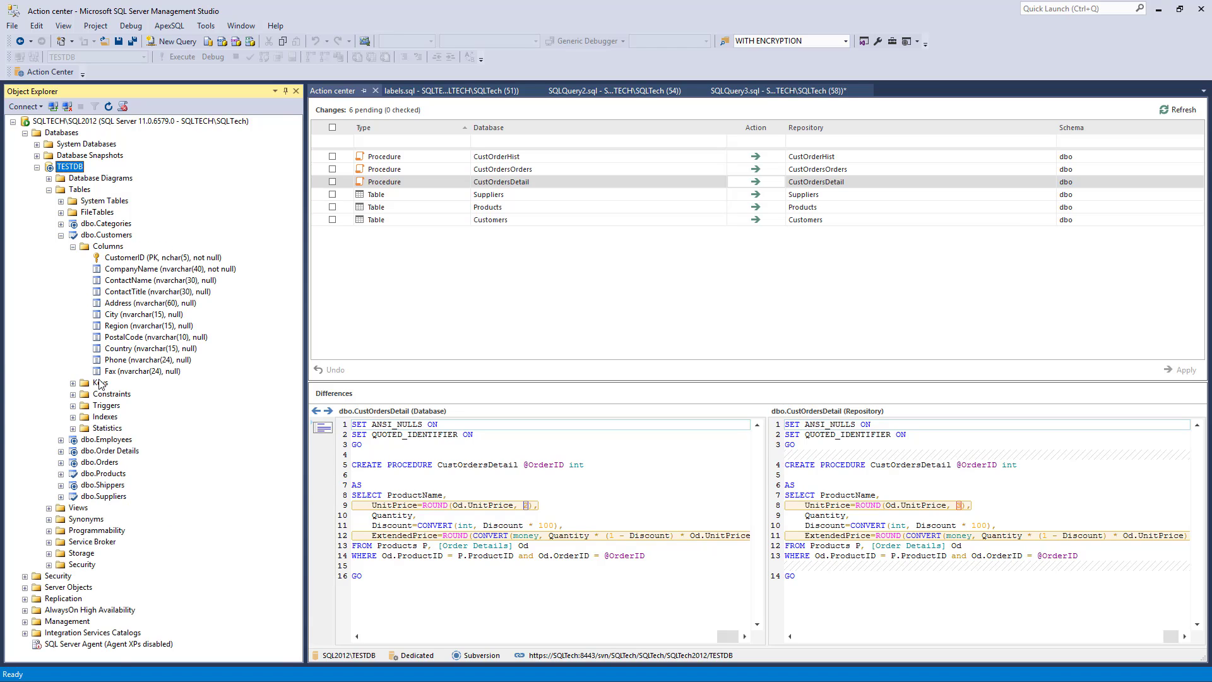
{"action": "left_click", "coordinate": [61, 474]}
{"action": "left_click", "coordinate": [72, 485]}
{"action": "left_click", "coordinate": [154, 600]}
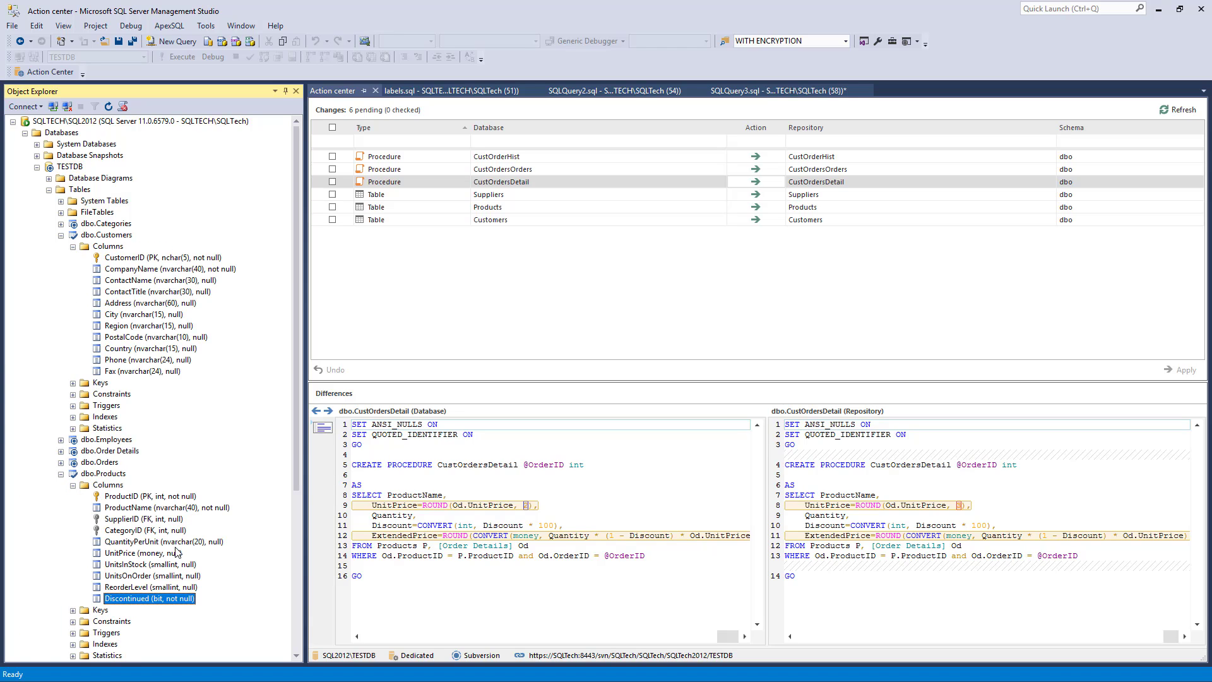
{"action": "scroll", "coordinate": [176, 550], "scroll_direction": "down", "scroll_amount": 6}
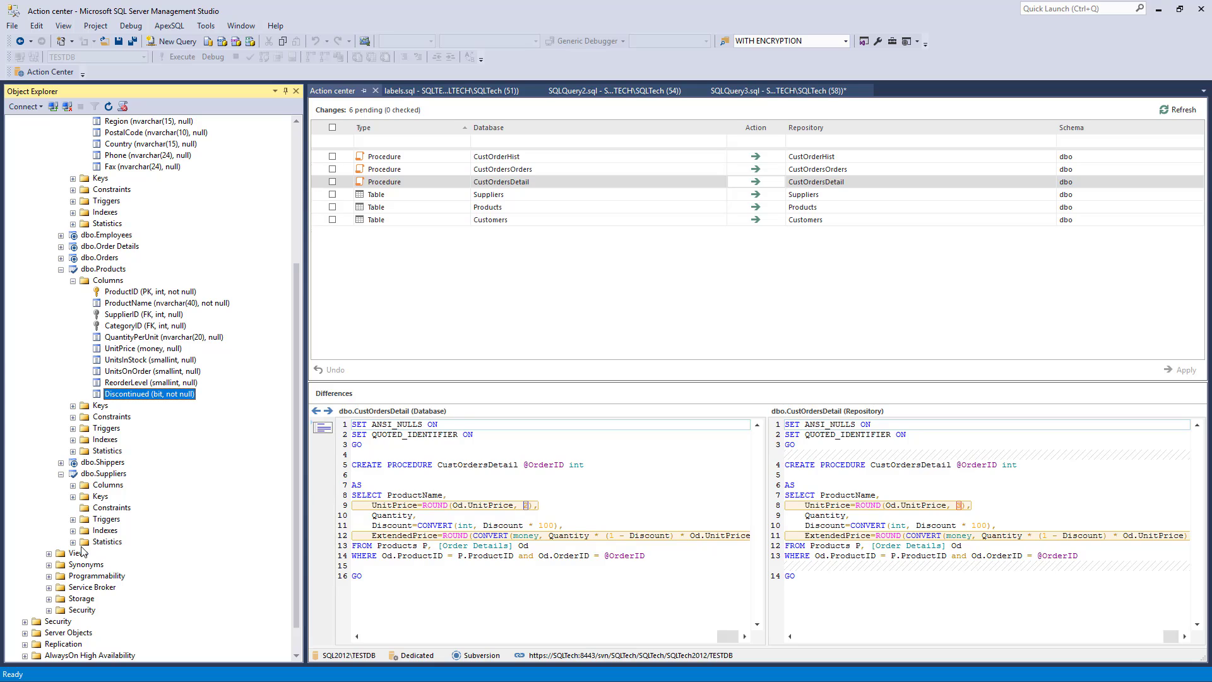